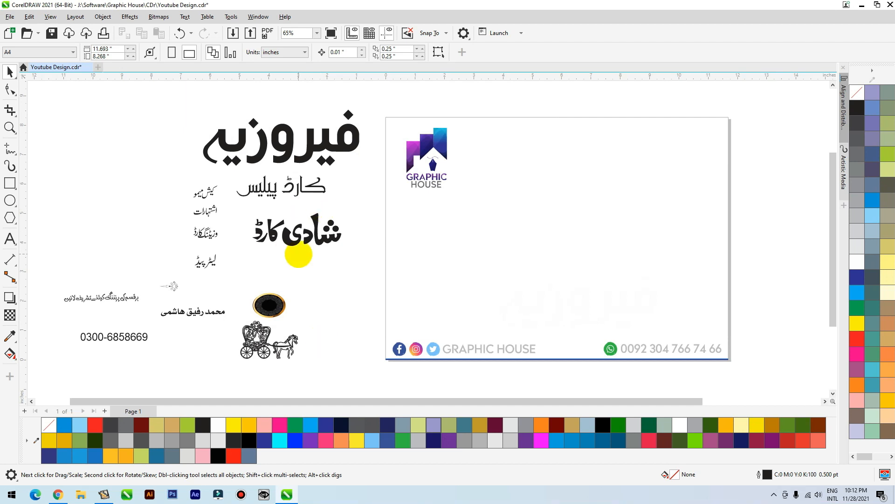
Move the gold-framed oval ornament up and right, closer to the page's left edge
left_click_drag(280, 308, 327, 282)
scroll(326, 283, "up", 3)
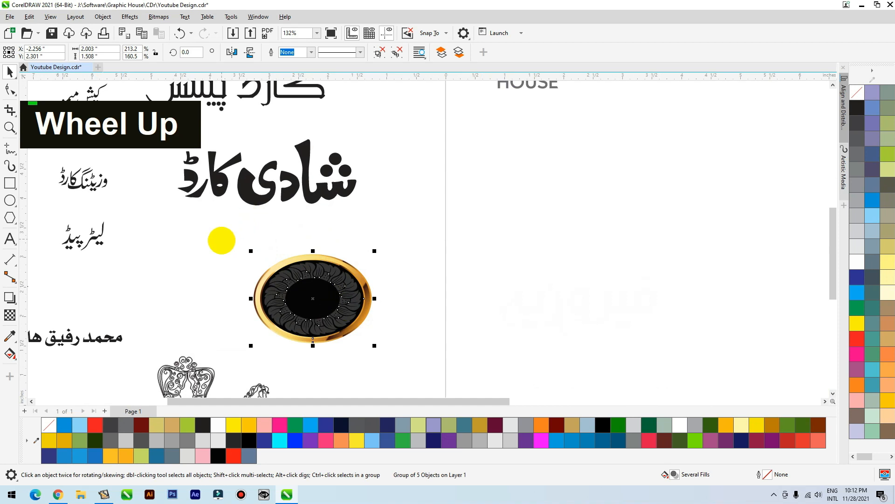
scroll(276, 252, "down", 2)
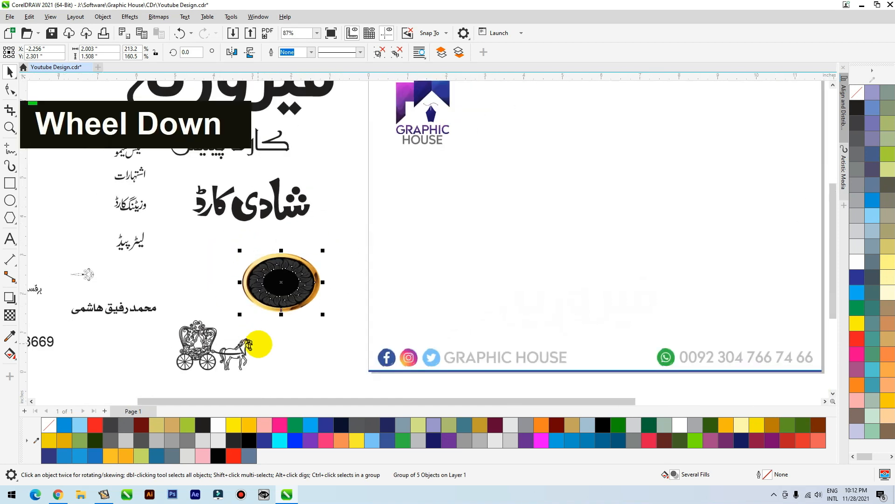
Shift the horse carriage drawing slightly toward the page and undo its rotation
mouse_move(227, 355)
left_mouse_down()
mouse_move(300, 356)
mouse_move(237, 358)
left_mouse_up()
left_click(237, 358)
left_click_drag(272, 383, 279, 345)
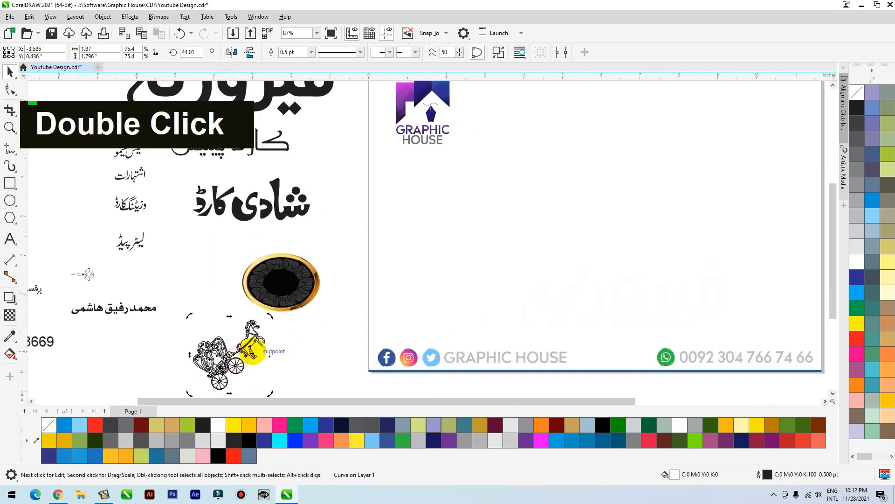
key("ctrl+z")
scroll(259, 330, "down", 2)
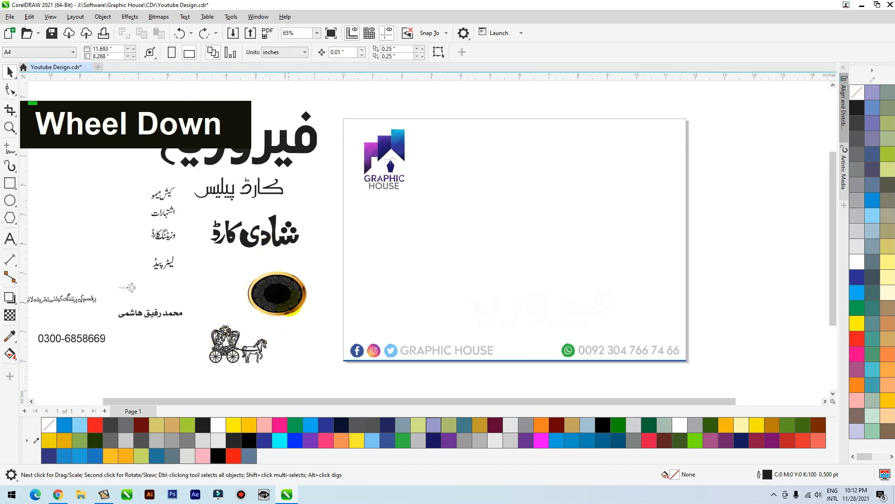
left_click(289, 309)
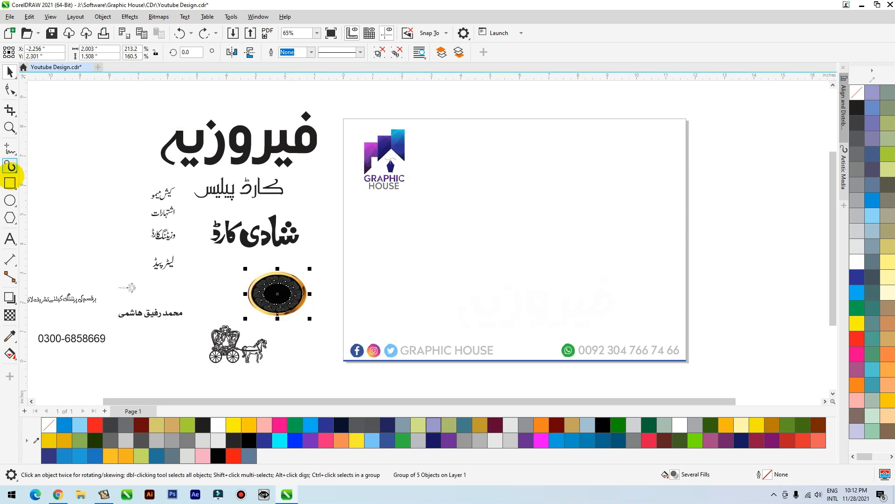
Draw a rectangle on the page and set its size to 10 by 4 inches
left_click(10, 182)
left_click_drag(414, 201, 662, 298)
left_click(98, 48)
type("10")
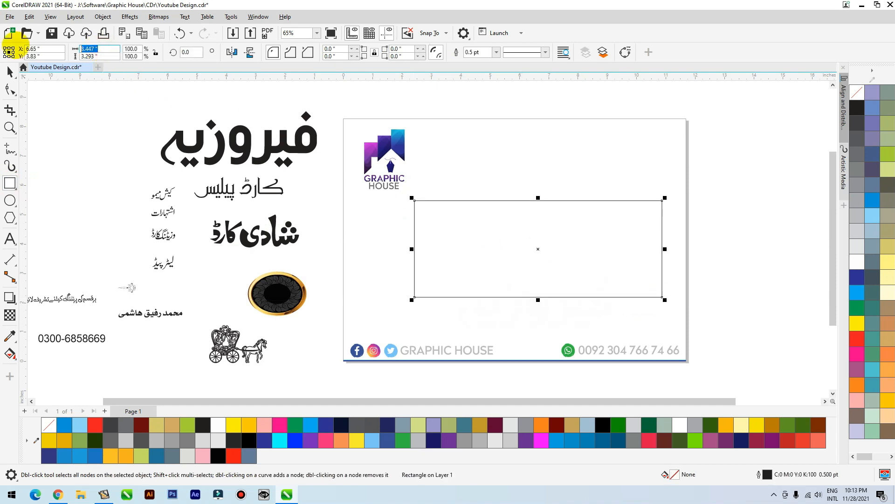
key("Tab")
type("4")
key("Return")
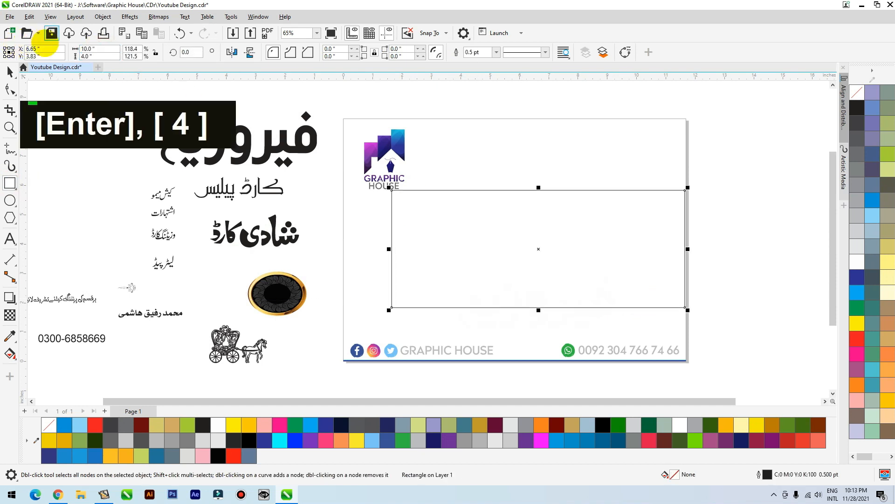
Fill the rectangle with black and move it toward the middle of the page below the logo
left_click(9, 71)
left_click(858, 107)
left_click_drag(537, 253, 522, 263)
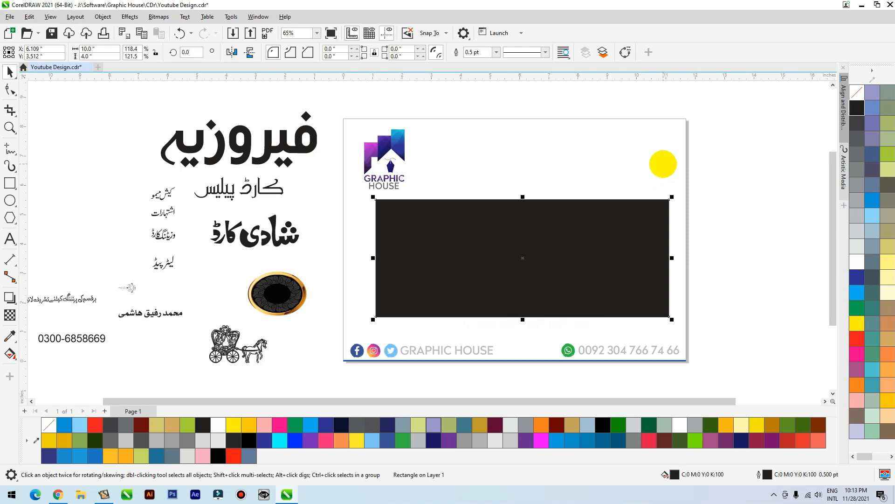
Add a one-step inward contour of about 0.252 inches to the black rectangle
left_click(9, 297)
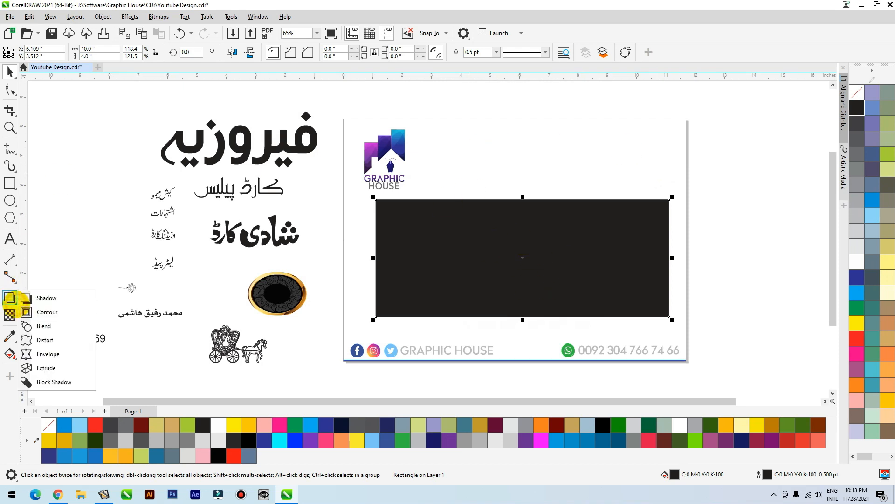
left_click(39, 309)
left_click_drag(376, 215, 384, 217)
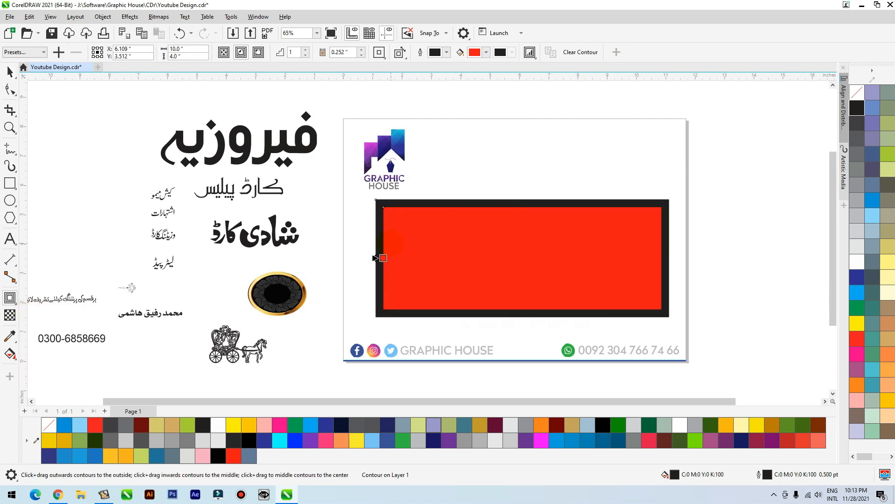
left_click(10, 71)
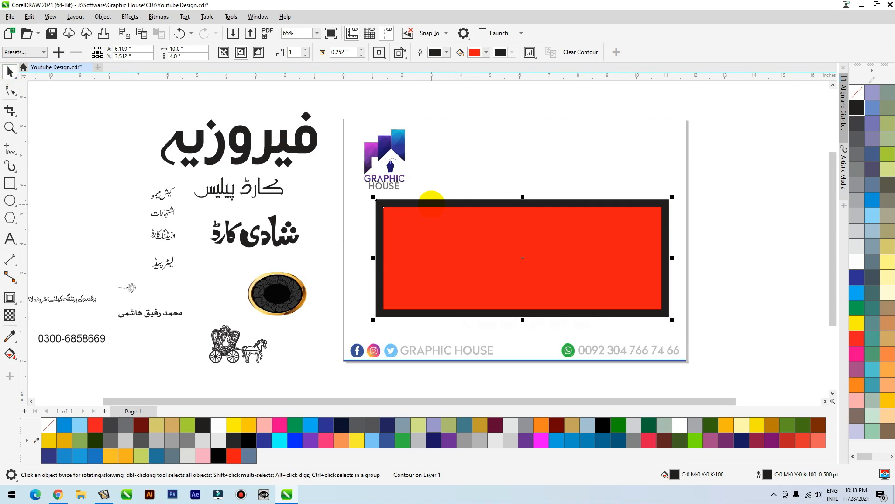
Break the contour apart and give the inner rectangle a white outline with no fill
key("ctrl+k")
left_click(484, 166)
left_click_drag(445, 230, 514, 180)
key("ctrl+z")
right_click(857, 261)
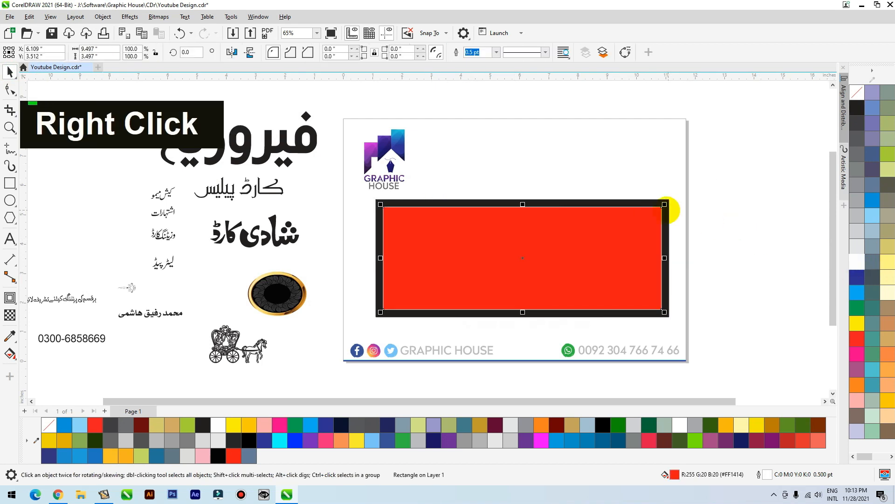
left_click(858, 91)
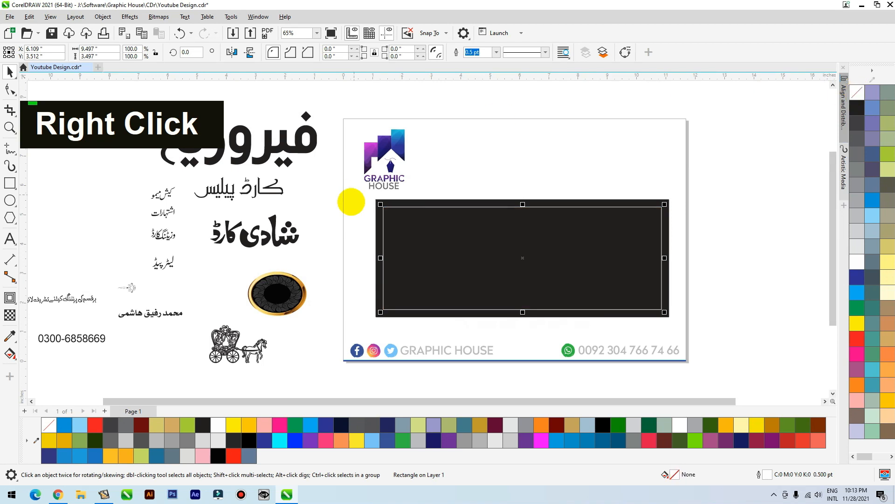
left_click(282, 147)
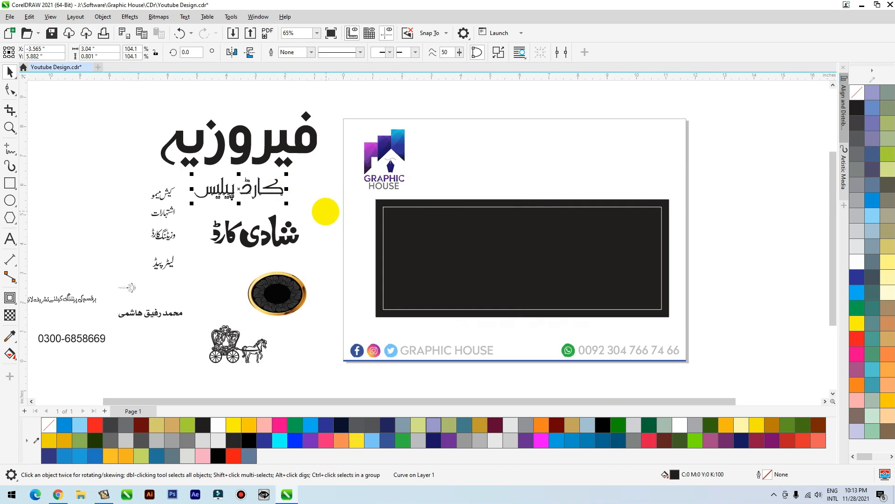
left_click(325, 205)
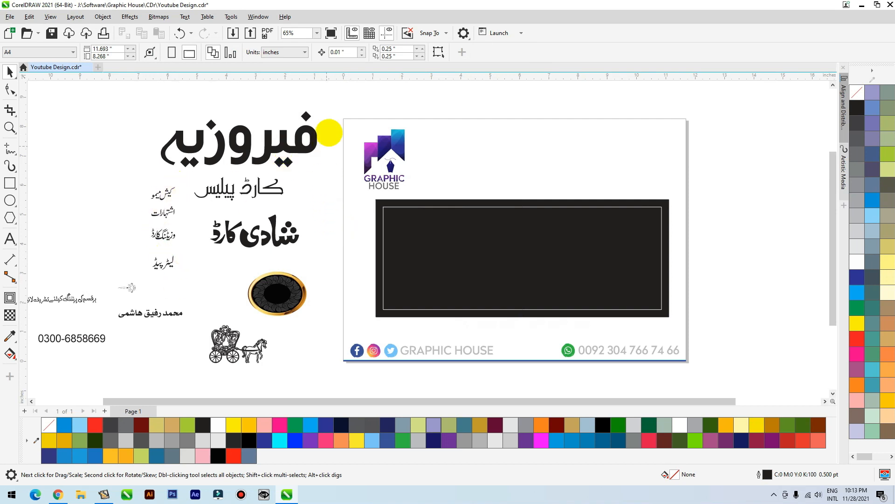
left_click_drag(340, 100, 141, 206)
left_click_drag(279, 143, 639, 240)
key("ctrl+z")
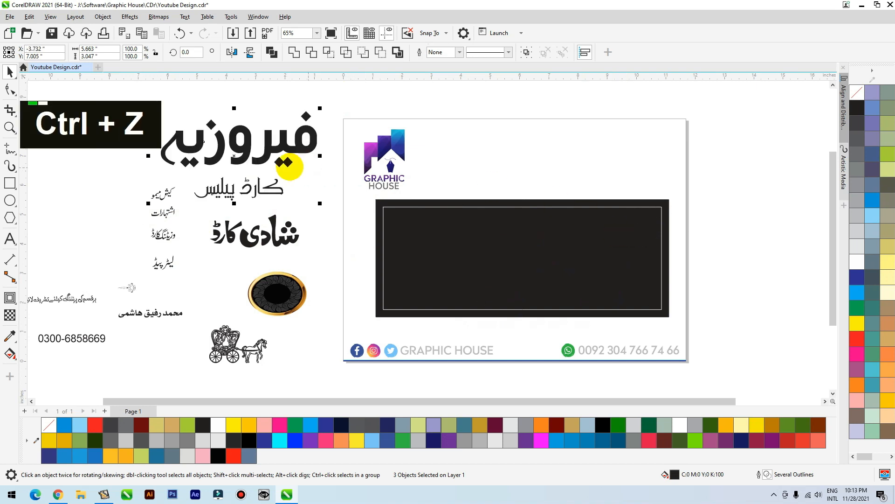
Center the فیروزیہ and کارڈ پیلیس lettering on each other, place both on the black panel and fill them white
left_click(176, 179)
left_click_drag(185, 183, 330, 320)
left_click_drag(120, 202, 332, 93)
key("c")
left_click_drag(305, 154, 626, 255)
left_click(857, 261)
Move the remaining text items, the oval and the carriage drawing from beside the page to the panel's surroundings
left_click(283, 245)
left_click_drag(344, 233, 518, 173)
left_click_drag(188, 234, 19, 373)
left_click_drag(140, 346, 677, 180)
left_click_drag(391, 260, 270, 360)
left_click_drag(341, 313, 801, 222)
Arrange the words کارڈ and شادی one above the other over the panel, with the service words beside them
mouse_move(310, 243)
left_mouse_down()
mouse_move(326, 246)
mouse_move(334, 209)
left_mouse_up()
mouse_move(274, 171)
left_mouse_down()
mouse_move(376, 257)
mouse_move(368, 247)
left_mouse_up()
left_click(366, 241)
left_click_drag(409, 280, 287, 151)
left_click_drag(364, 252, 537, 184)
Center the فیروزیہ and کارڈ پیلیس lettering on each other again and scale the pair to about 4.76 by 2.68 inches
scroll(346, 220, "down", 1)
key("F2")
left_click_drag(353, 155, 709, 310)
left_click(637, 254)
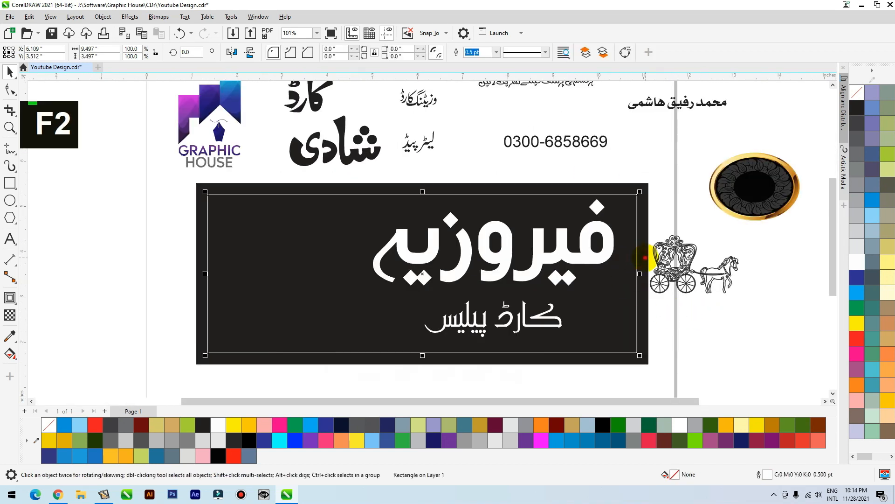
left_click(645, 257)
key("shift+F2")
double_click(631, 210)
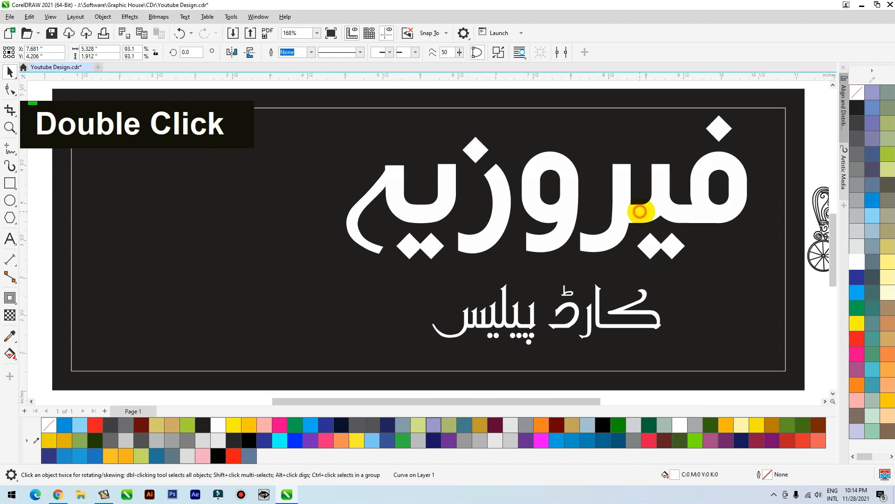
left_click(628, 320, "shift")
key("c")
left_click_drag(629, 321, 654, 335)
left_click_drag(776, 123, 755, 136)
scroll(601, 208, "down", 3)
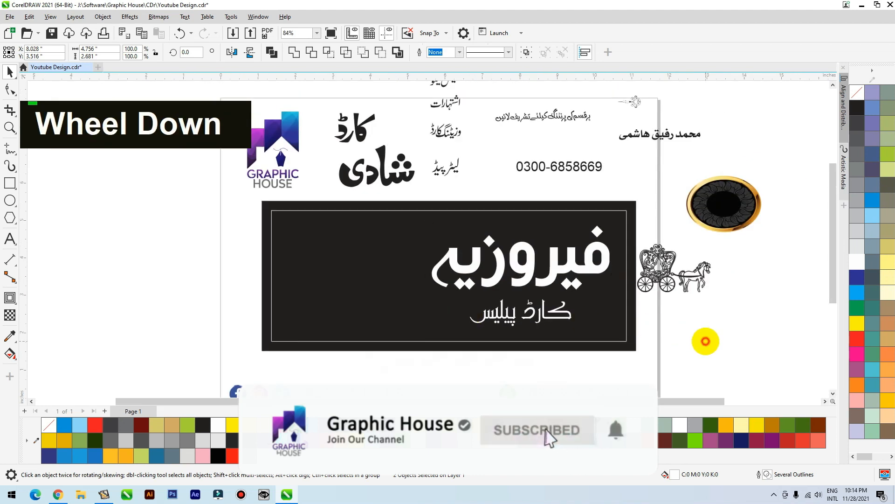
Fill the کارڈ پیلیس lettering on the panel with red
left_click(704, 340)
left_click(555, 320)
double_click(557, 320)
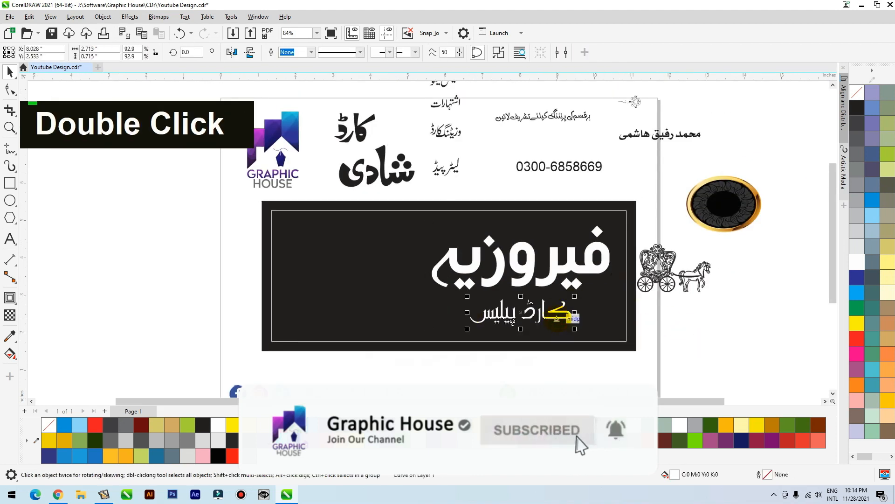
left_click(705, 217)
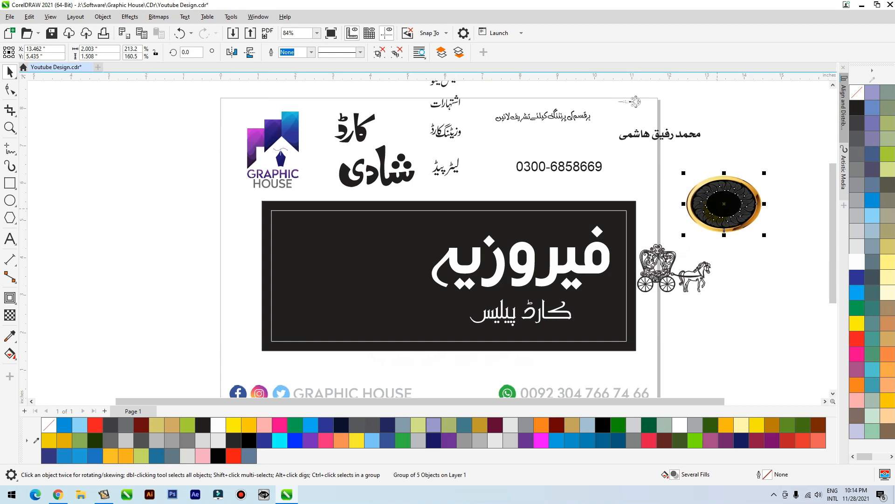
left_click(529, 319)
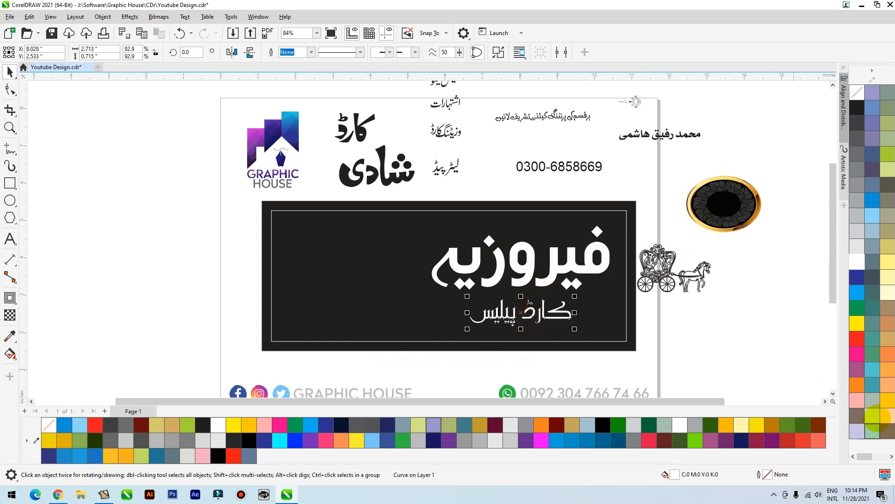
left_click(857, 337)
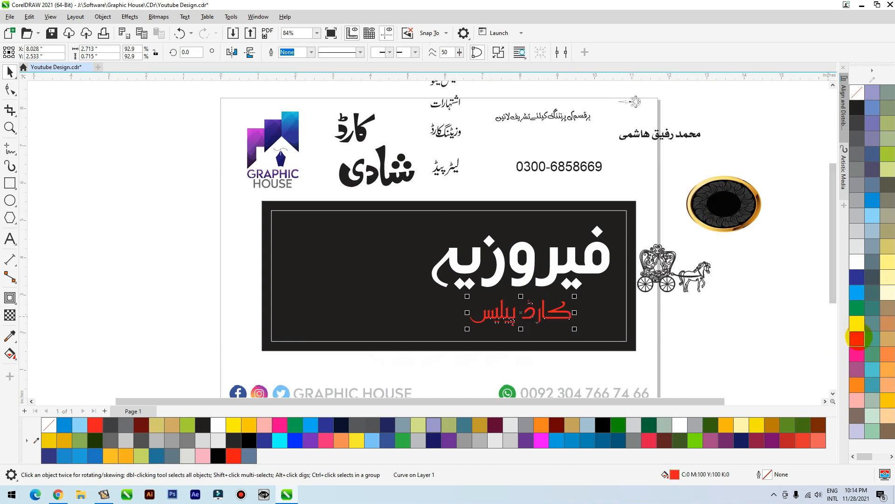
Bring the word شادی to the front, fill it orange and place it above the black panel
left_click(467, 165)
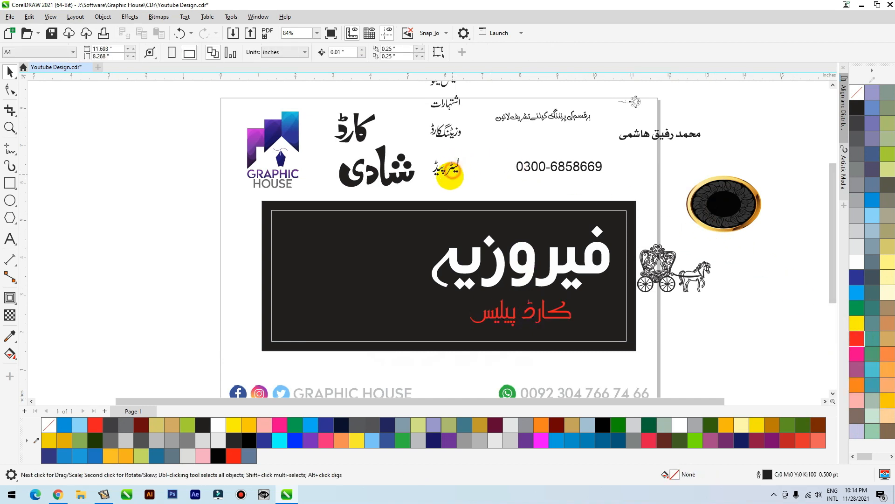
left_click_drag(402, 179, 334, 263)
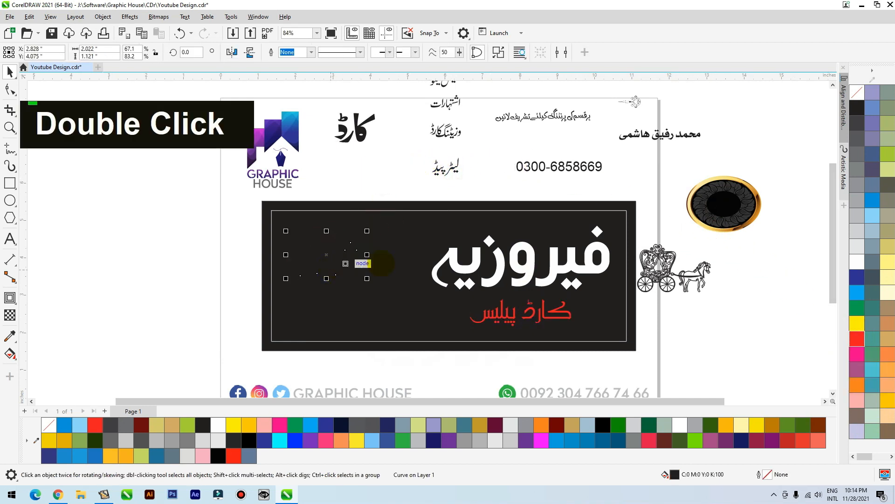
key("shift+Page_Up")
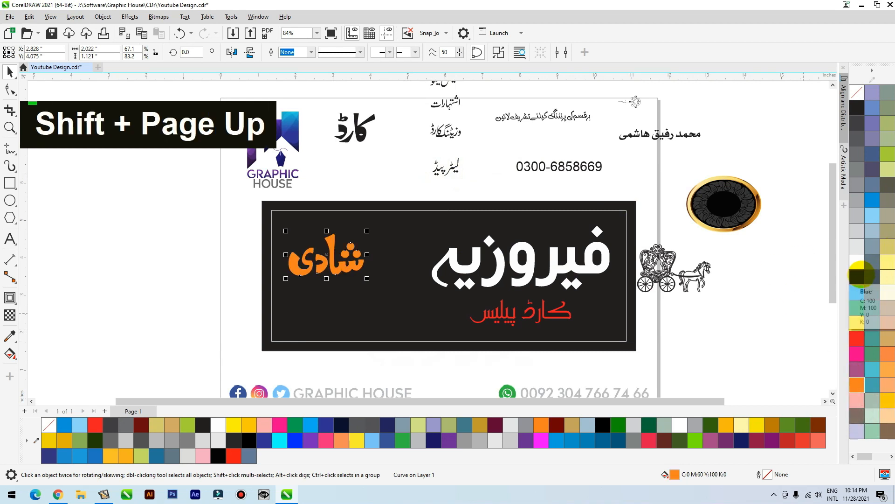
left_click_drag(347, 266, 379, 187)
Place the gold-framed oval in front of the black panel beside فیروزیہ and shrink it to about 1.4 by 1.05 inches
left_click_drag(751, 205, 389, 245)
key("shift+Page_Up")
scroll(393, 260, "down", 1)
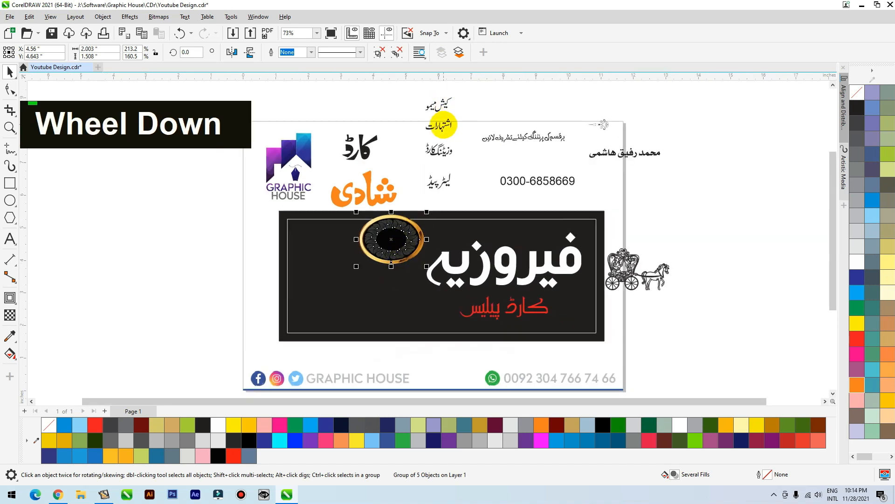
key("F2")
left_click_drag(507, 177, 264, 362)
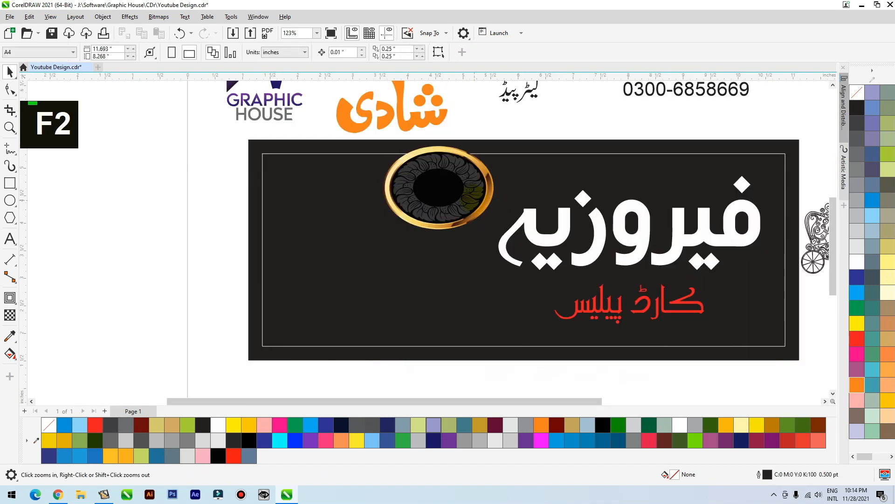
left_click_drag(498, 144, 480, 157)
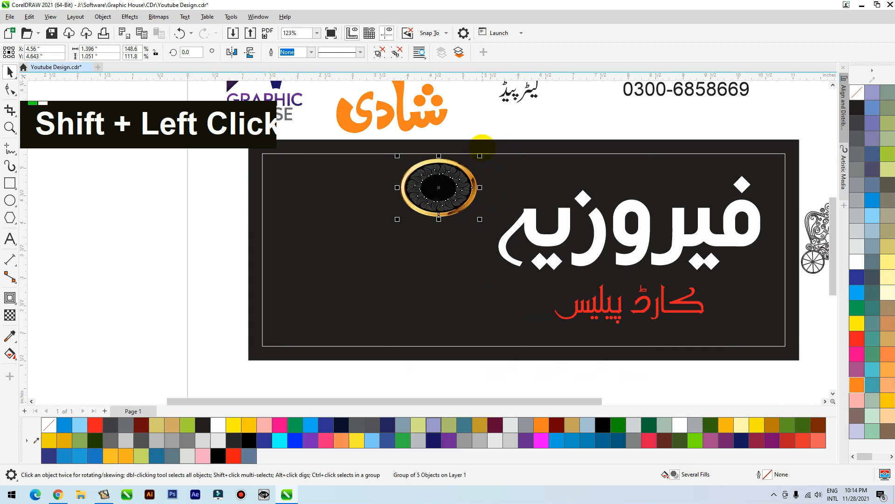
Make three copies of the oval and arrange all four in a curve down the panel beside the white lettering
left_click_drag(461, 197, 510, 328)
right_click(434, 240)
right_click(438, 328)
right_click(508, 330)
left_click(446, 297, "shift")
left_click(440, 252, "shift")
Select the four ovals and scale them down together to about 2.63 by 3.48 inches overall
left_click(468, 190)
left_click(434, 238, "shift")
left_click(447, 294, "shift")
left_click(518, 344, "shift")
left_click_drag(540, 136, 486, 179)
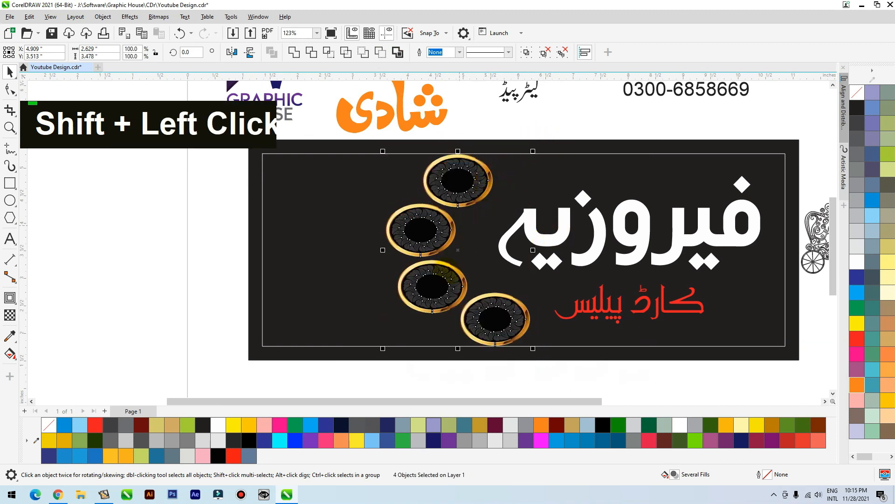
left_click(562, 365)
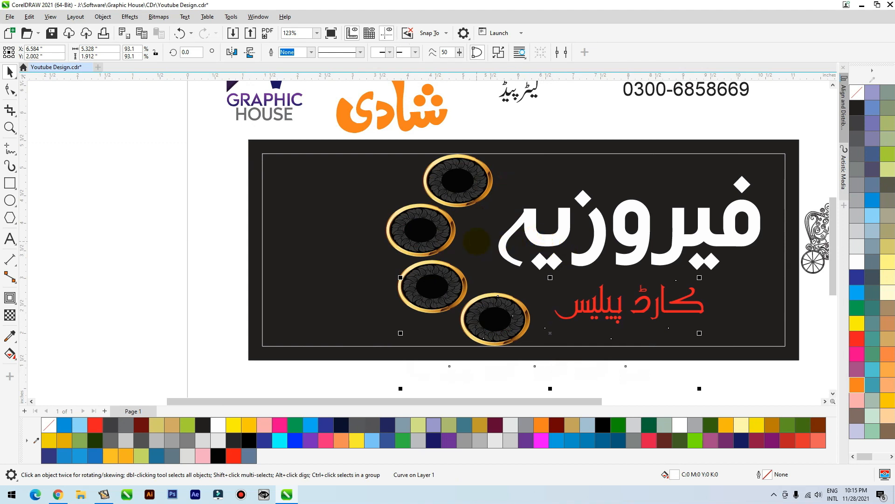
left_click(582, 362)
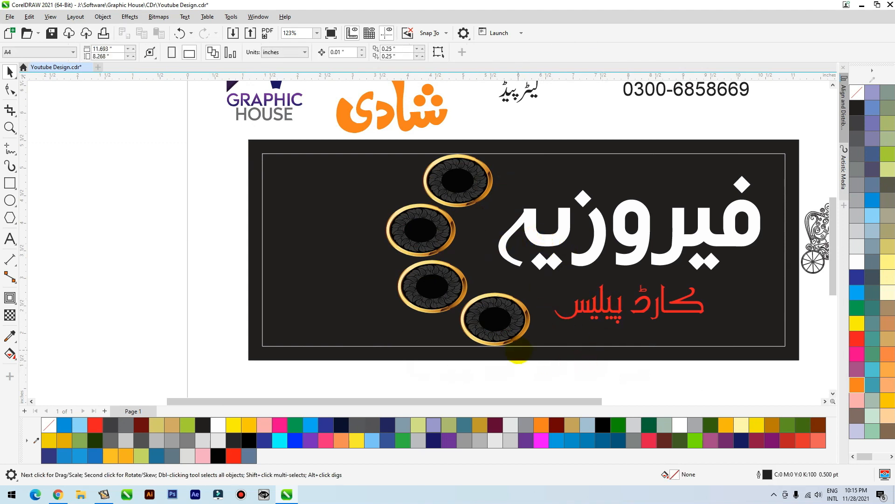
Move the phone number to the black panel's lower right corner, fill it white and bring it to the front
scroll(518, 349, "down", 1)
left_click_drag(668, 125, 692, 338)
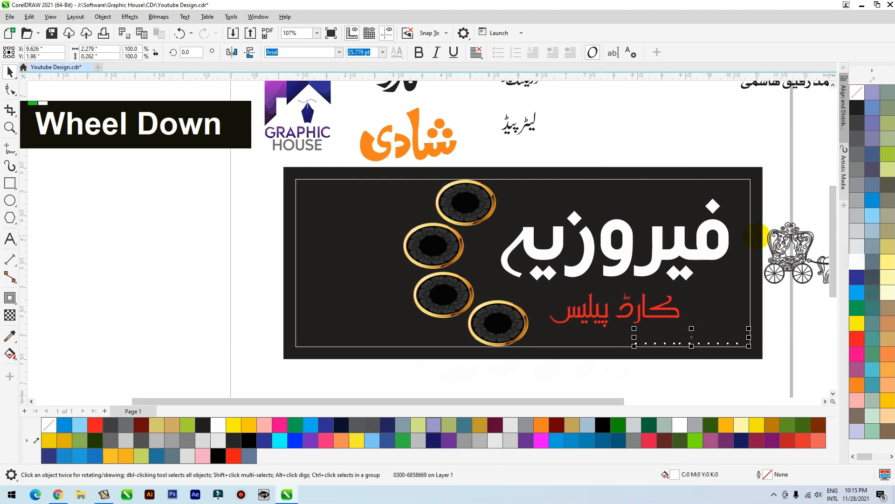
key("shift+Page_Up")
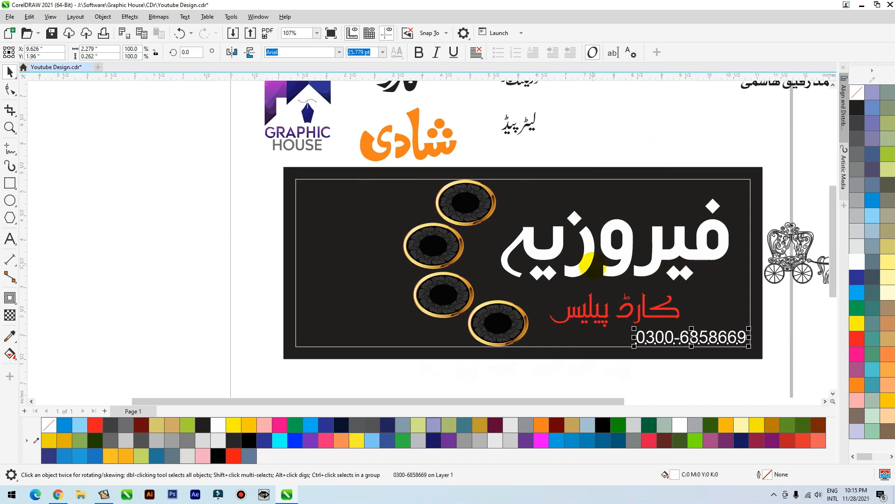
scroll(630, 156, "down", 2)
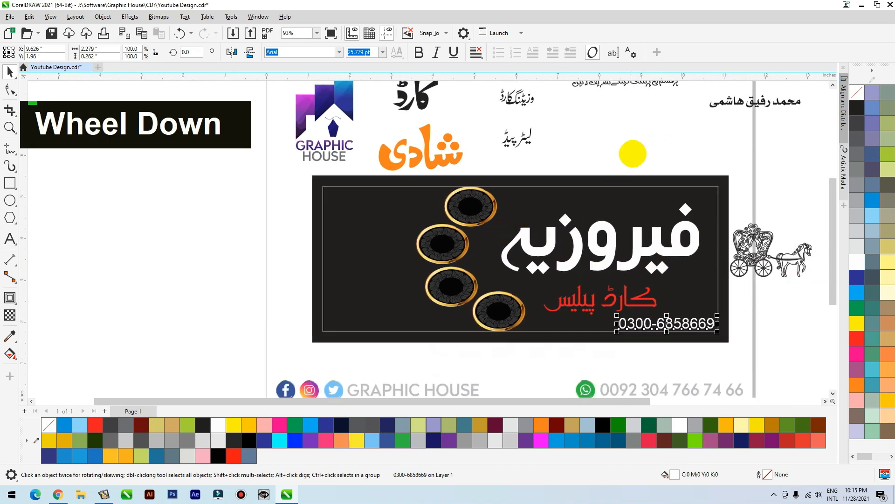
Move the owner's name onto the black panel above فیروزیہ, fill it white and bring it to the front
left_click(708, 116)
left_click_drag(708, 117, 571, 215)
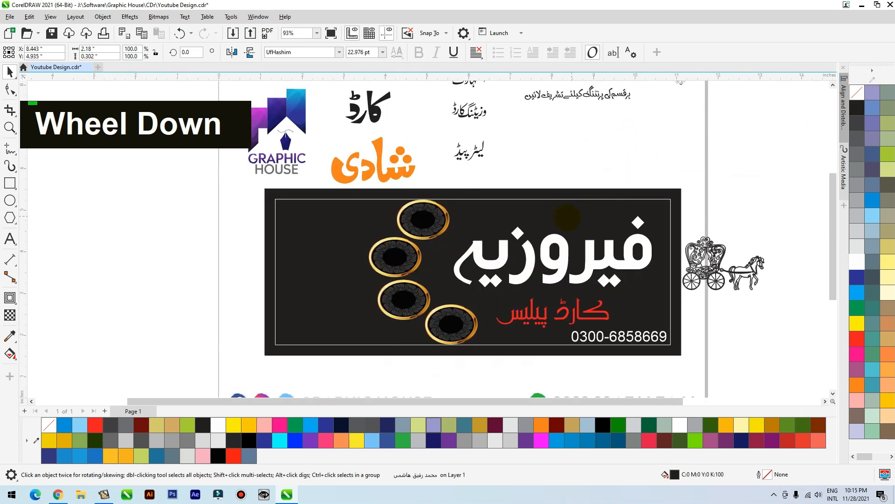
left_click(858, 261)
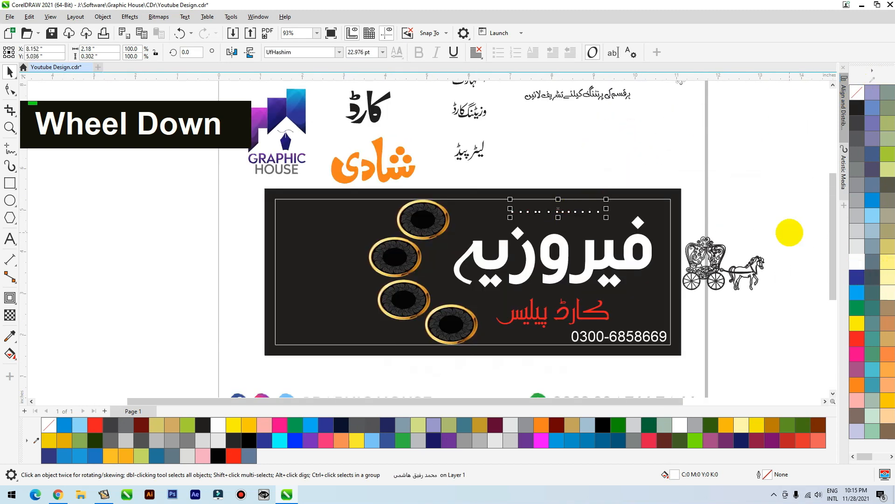
key("shift+Page_Up")
scroll(790, 232, "down", 2)
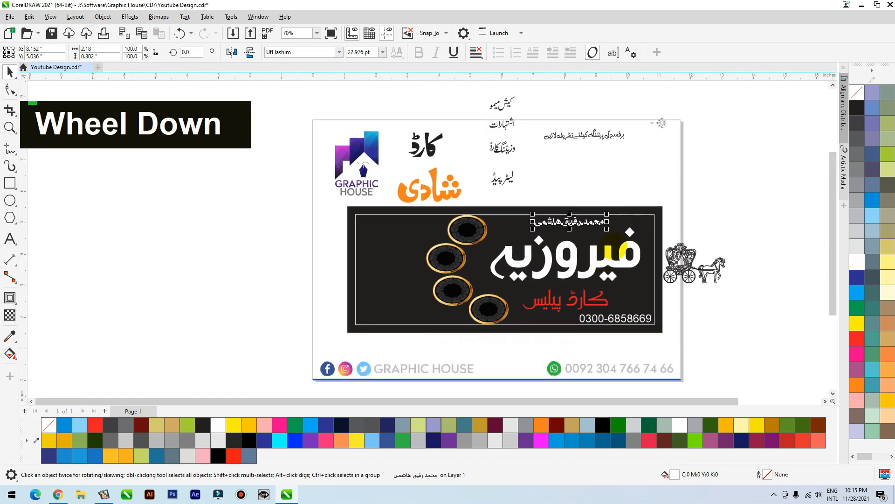
Move the small ornament group down to just above the black panel's upper right corner
left_click(658, 142)
left_click_drag(658, 161, 649, 191)
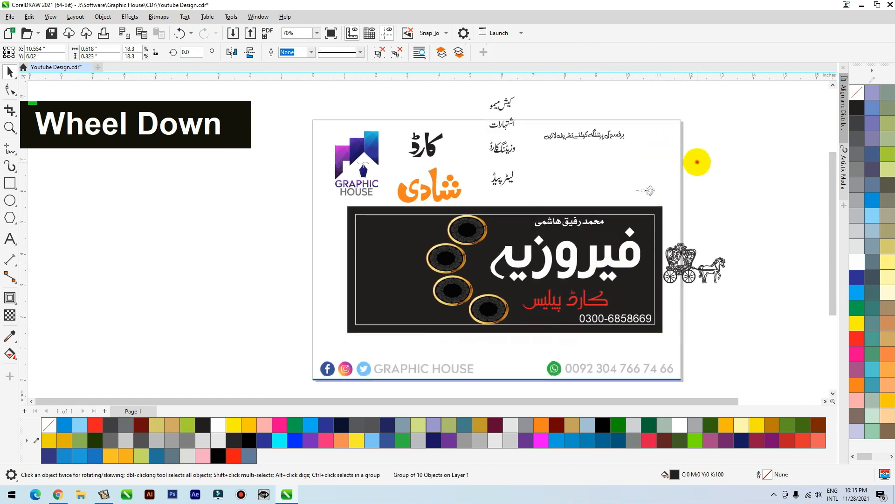
left_click(698, 163)
Place the horse carriage in the panel's upper left corner, bring it to the front and color its fill and outline white
left_click_drag(680, 270, 353, 244)
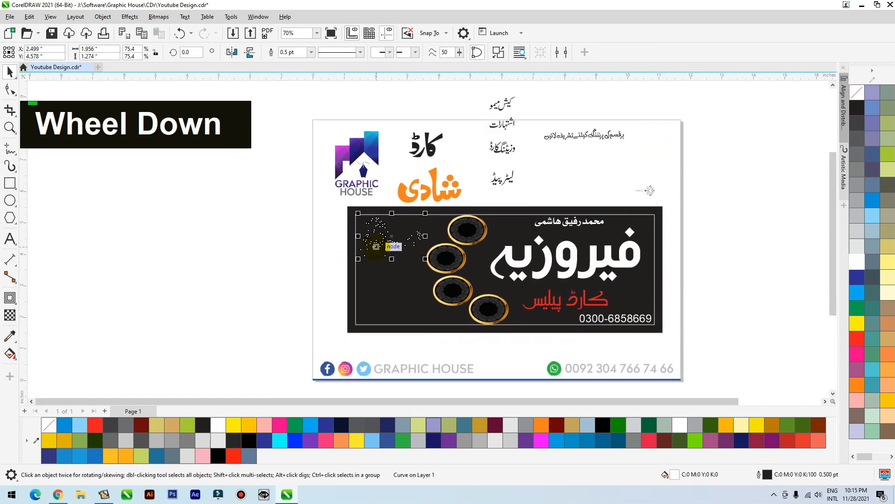
key("shift+Page_Up")
left_click(857, 270)
double_click(857, 263)
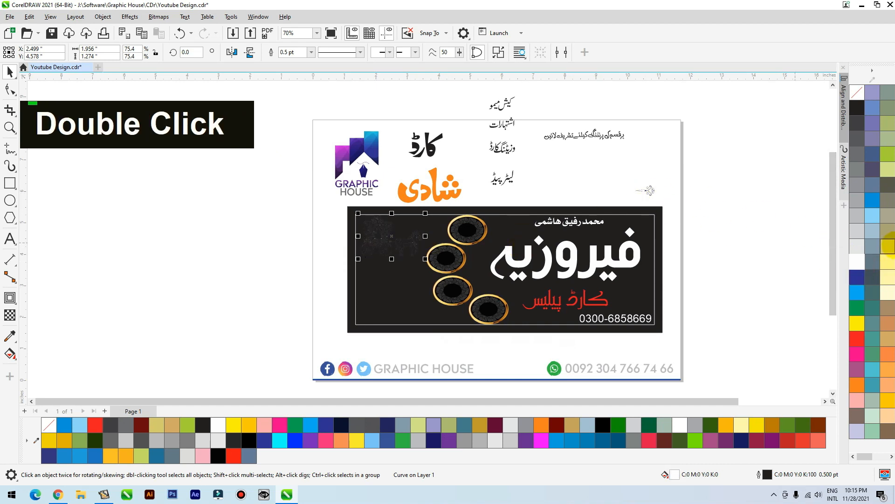
right_click(857, 261)
Place کارڈ and شادی beneath the carriage, bring them to the front and fill them white
left_click(286, 231)
left_click(420, 186)
left_click(427, 150, "shift")
left_click_drag(427, 150, 400, 260)
key("shift+Page_Up")
left_click(857, 261)
Move the four service labels beside the panel's left edge, and center لیٹر پیڈ on the lowest oval with a white fill
left_click_drag(535, 194, 474, 79)
left_click_drag(502, 132, 320, 253)
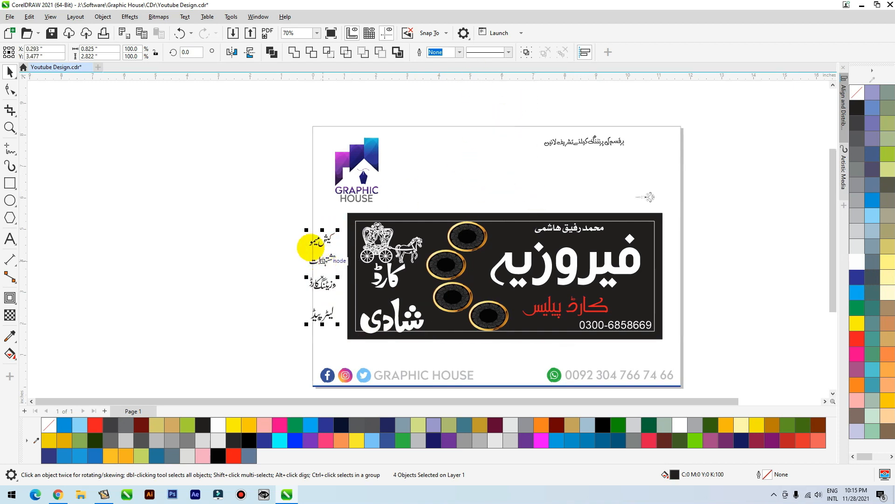
key("F2")
left_click_drag(277, 194, 705, 368)
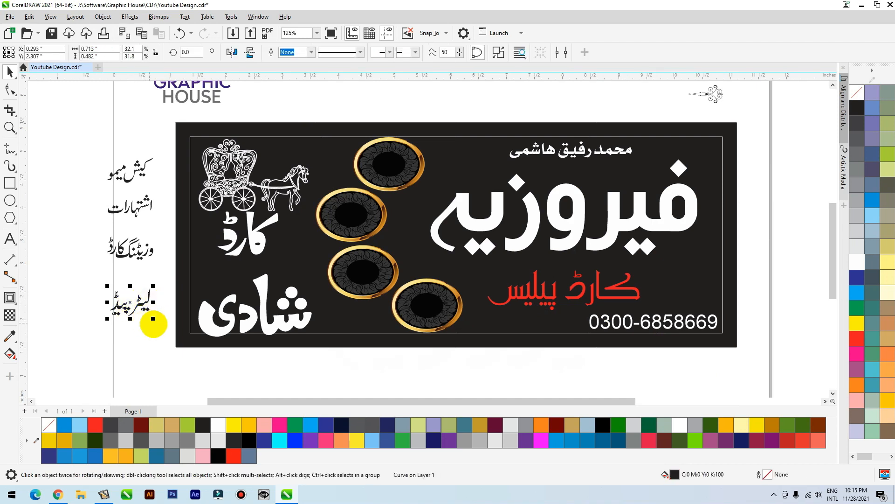
left_click(456, 315, "shift")
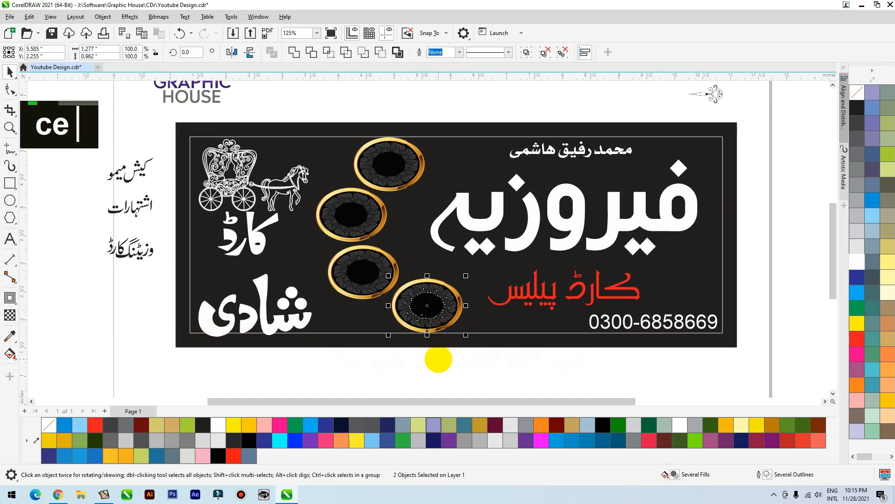
left_click_drag(429, 322, 499, 375)
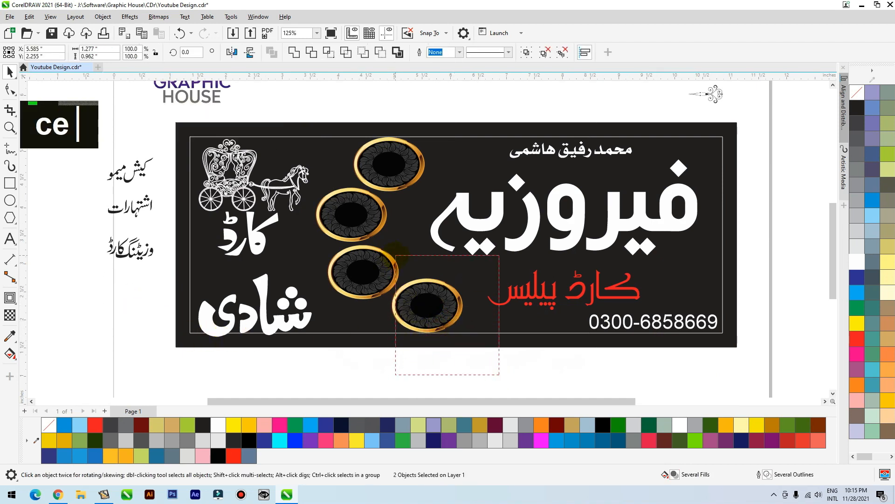
left_click_drag(394, 256, 394, 255)
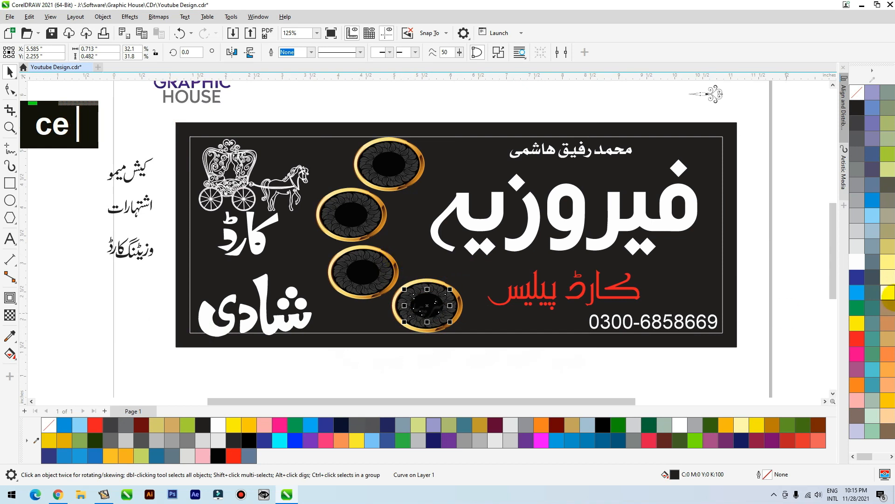
left_click(857, 261)
Bring the three remaining service labels to the front and center کیش میمو on the top oval
left_click_drag(78, 310, 168, 140)
key("shift")
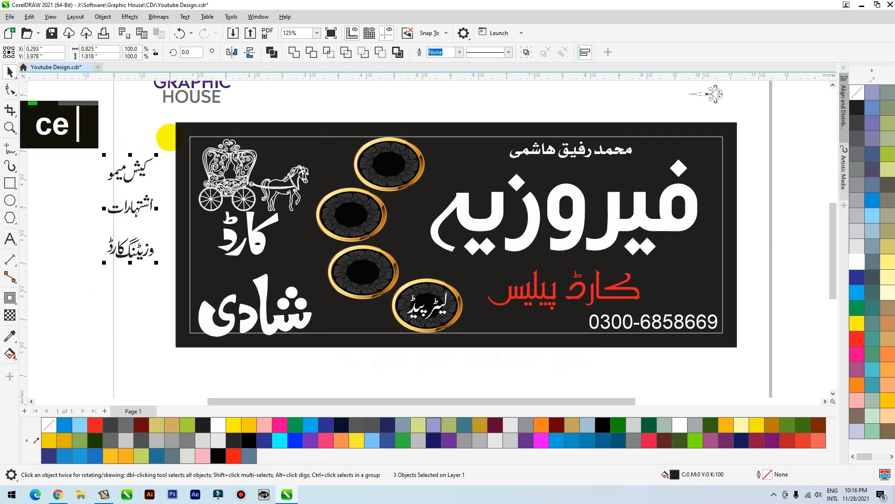
left_click(156, 136)
left_click(148, 166)
left_click(406, 153, "shift")
key("e")
key("c")
key("c")
key("e")
Center اشتہارات on the second oval from the top
left_click(140, 205)
left_click(356, 215, "shift")
key("c")
key("e")
left_click_drag(68, 204, 165, 281)
left_click(359, 205, "shift")
key("c")
key("e")
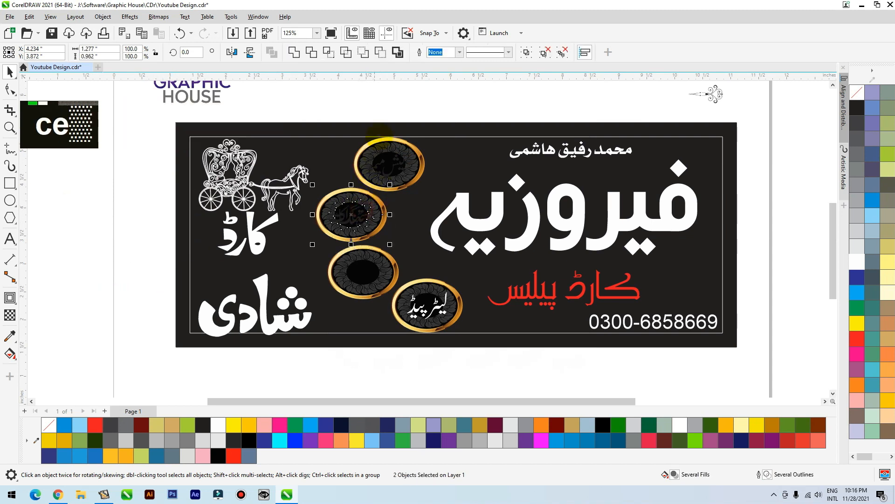
key("ctrl+z")
left_click(394, 121)
left_click(394, 120)
Center وزیٹنگ کارڈ on the third oval from the top and fill it white
left_click(356, 248)
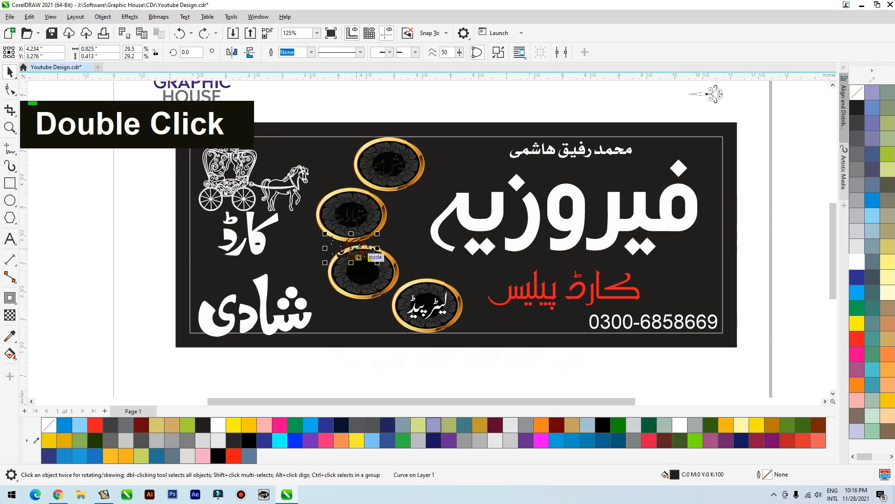
left_click(359, 272, "shift")
key("c")
key("e")
left_click(171, 252)
left_click_drag(497, 111, 345, 300)
left_click(363, 274)
left_click(862, 264)
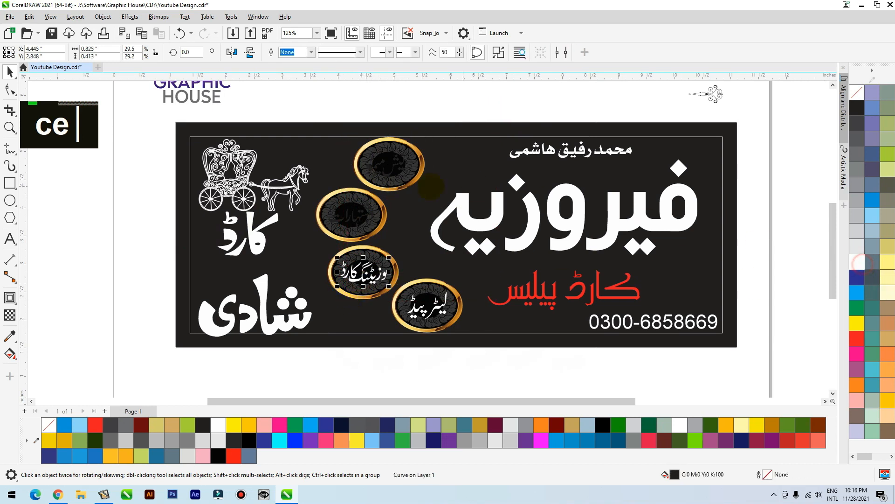
Fill the اشتہارات and کیش میمو labels in the upper two ovals white
double_click(350, 215)
left_click(855, 264)
left_click(399, 163)
left_click(401, 164)
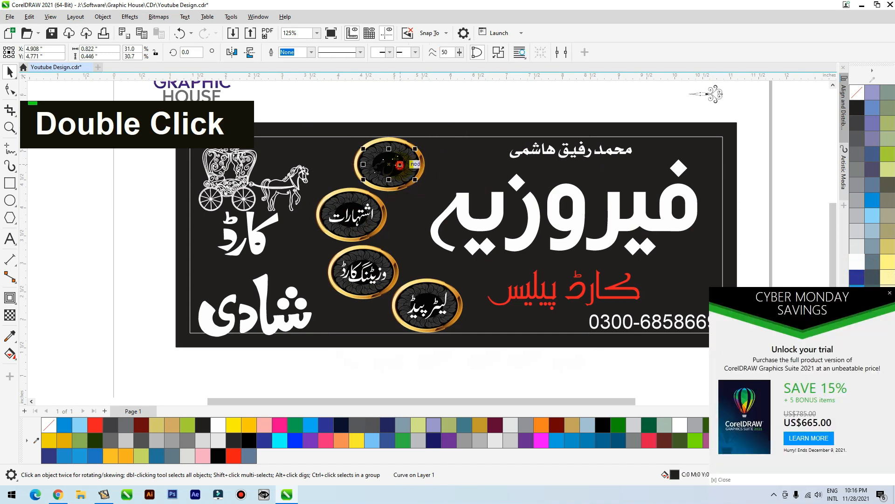
left_click(857, 262)
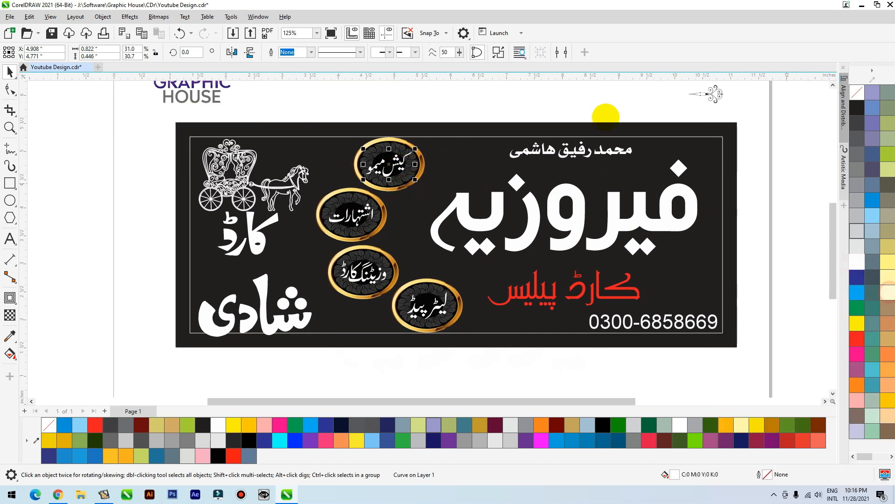
left_click(412, 112)
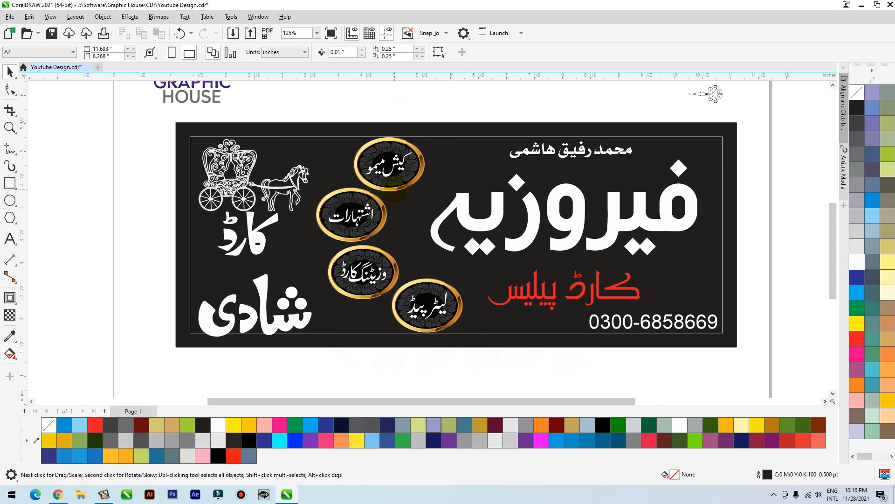
left_click(571, 228)
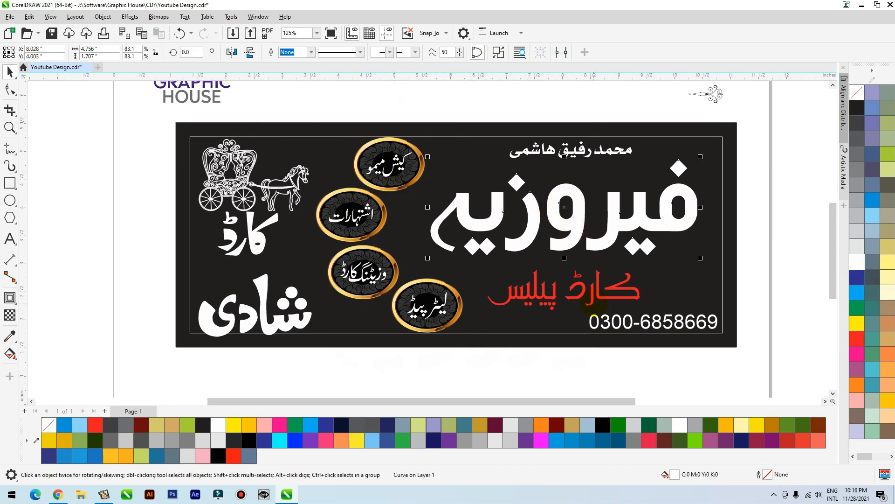
left_click(572, 241)
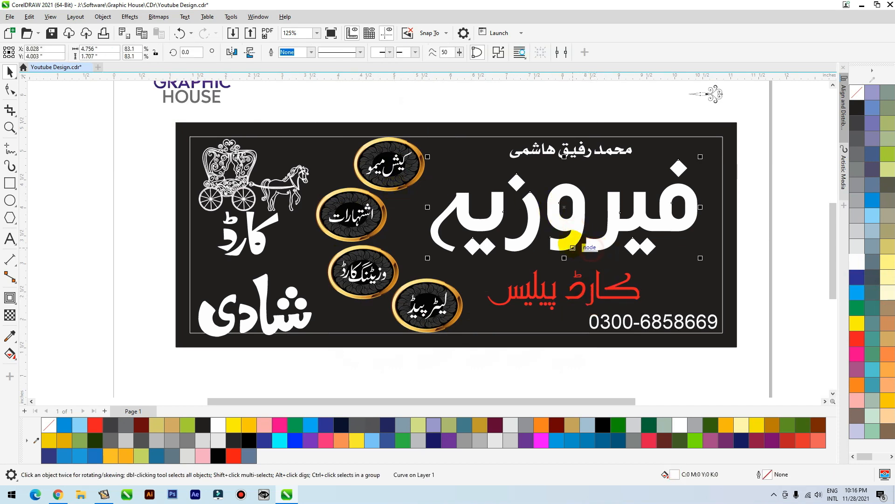
left_click(466, 305)
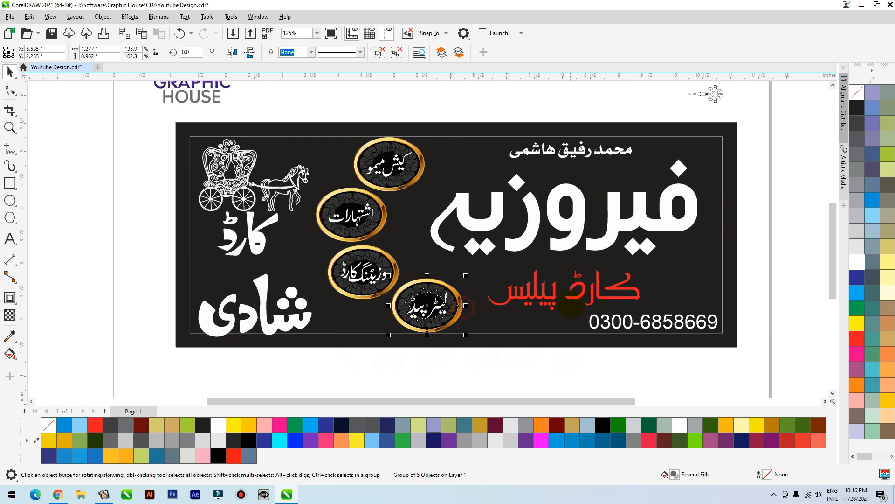
left_click(581, 296)
scroll(457, 267, "down", 2)
left_click(444, 324)
key("F2")
left_click_drag(387, 260, 610, 358)
double_click(296, 304)
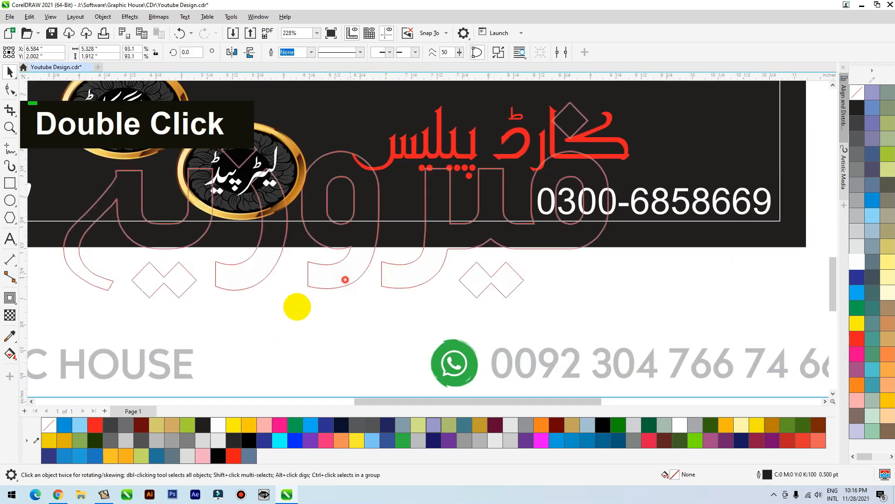
key("ctrl+z")
key("Delete")
Copy the smaller gold oval, about 1.14 by 0.86 inches, from the لیٹر پیڈ badge to the space below the panel
left_click(303, 185)
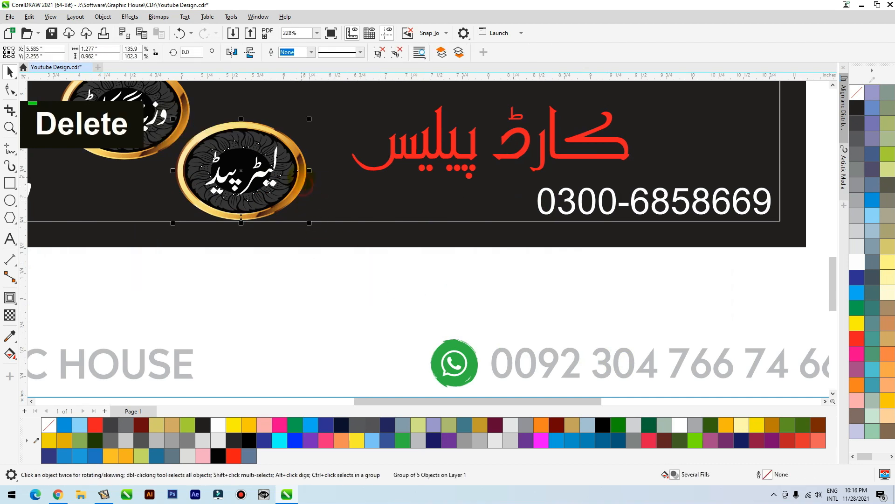
left_click(382, 51)
left_click(321, 302)
left_click_drag(289, 144, 344, 292)
right_click(344, 293)
left_click_drag(286, 322, 308, 337)
key("ctrl+z")
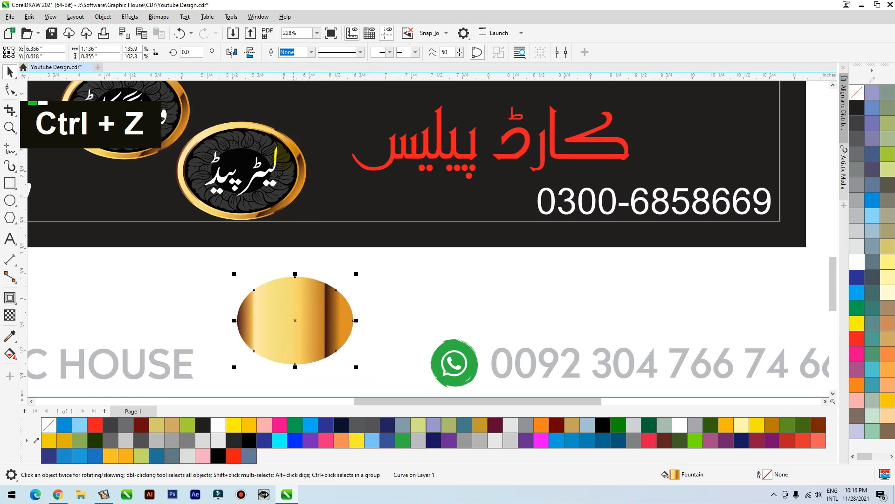
Copy the larger gold oval, about 1.24 by 0.94 inches, from the same badge and place it beside the first copy
left_click_drag(274, 133, 324, 289)
right_click(325, 289)
left_click_drag(312, 318, 407, 290)
key("grave")
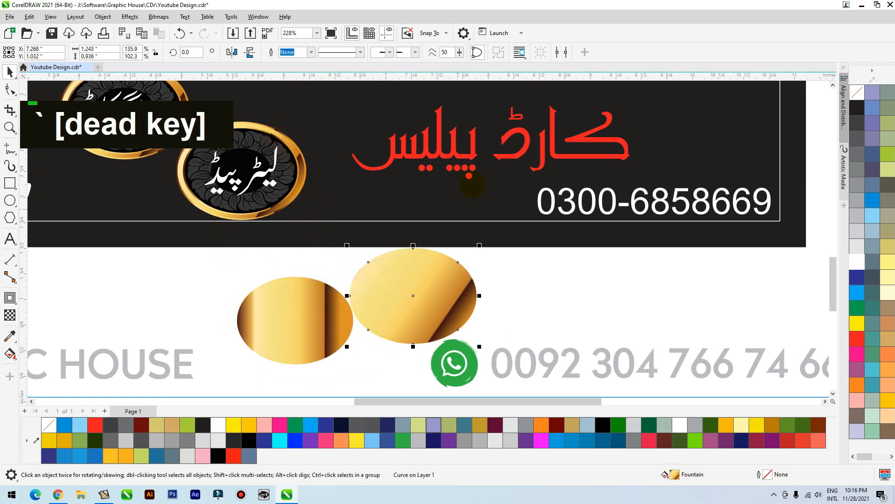
Copy the outline pen, outline color and fill properties from the larger gold oval to the کارڈ پیلیس lettering
left_click(455, 157)
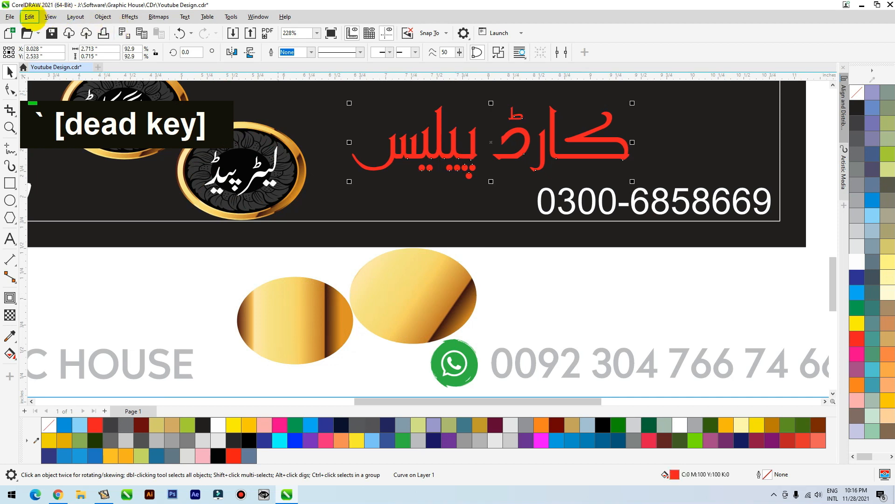
left_click(29, 16)
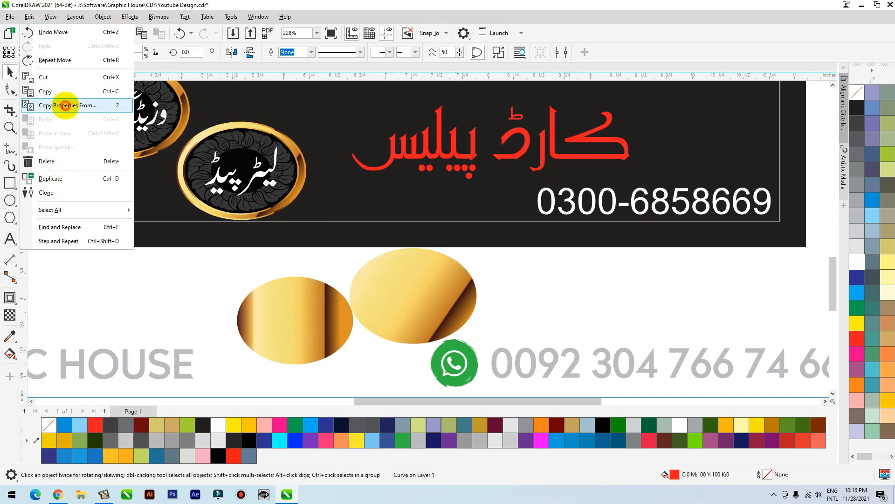
left_click(65, 106)
left_click(371, 235)
left_click(373, 226)
left_click(378, 218)
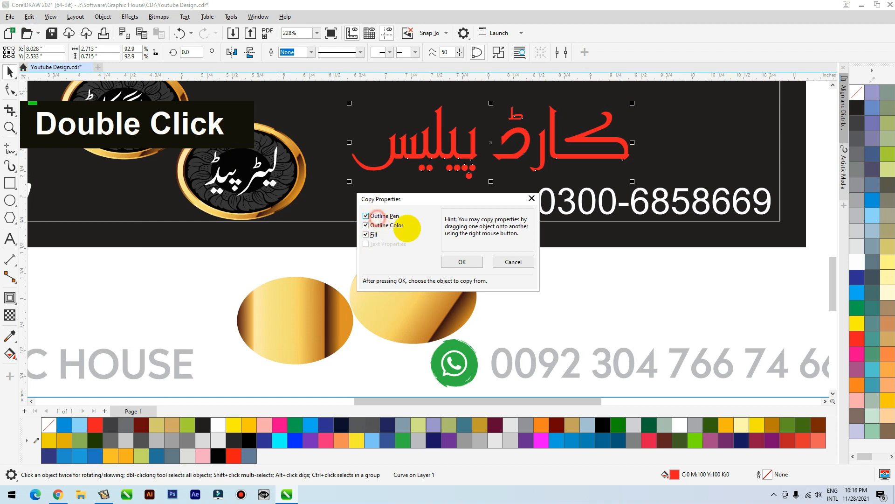
left_click(462, 261)
left_click(411, 288)
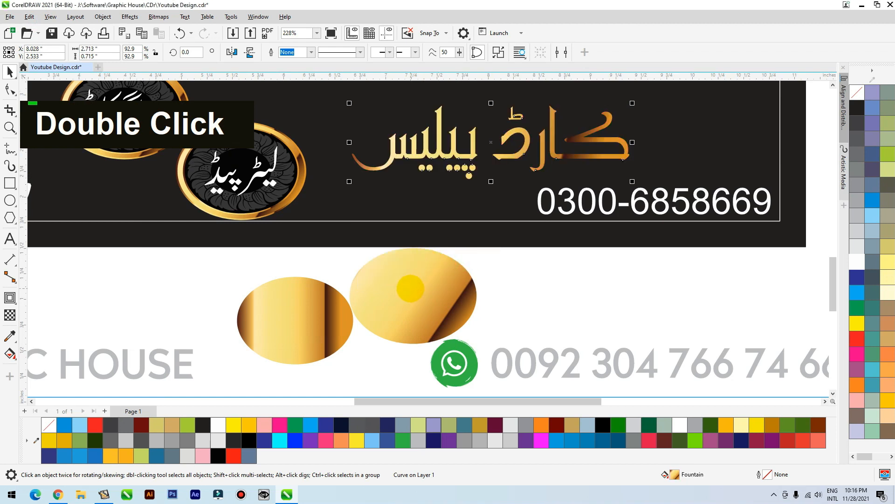
Redirect the gold fountain fill of کارڈ پیلیس to run nearly vertically through the lettering with the Interactive Fill tool
scroll(491, 315, "down", 2)
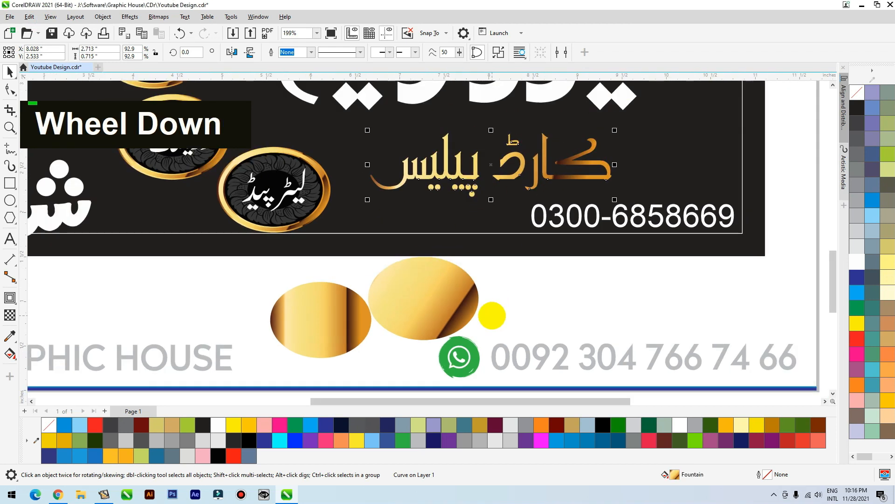
key("g")
left_click_drag(502, 215, 508, 133)
left_click_drag(501, 215, 488, 264)
left_click_drag(503, 163, 500, 183)
double_click(500, 183)
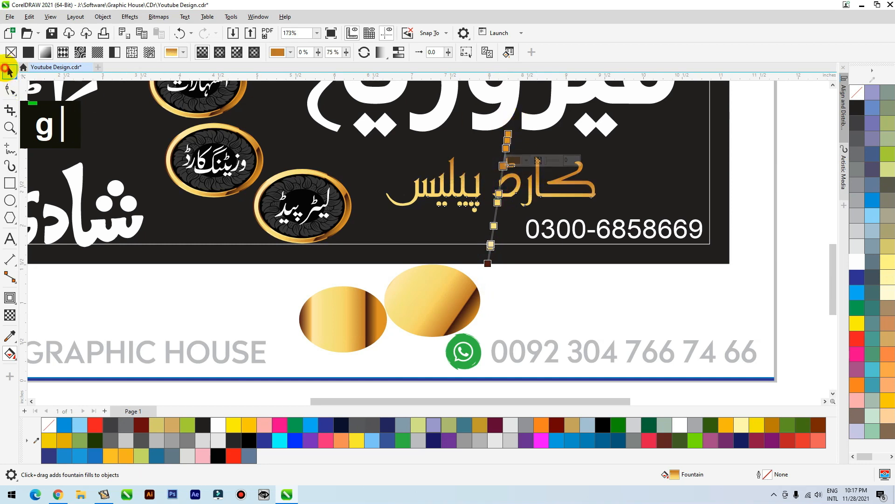
left_click(10, 70)
left_click_drag(599, 153, 608, 152)
key("shift+F2")
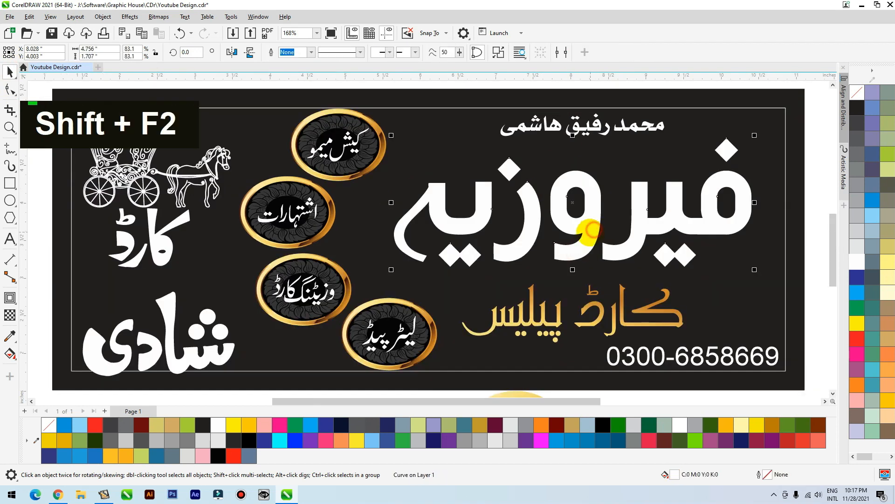
double_click(589, 229)
key("ctrl+z")
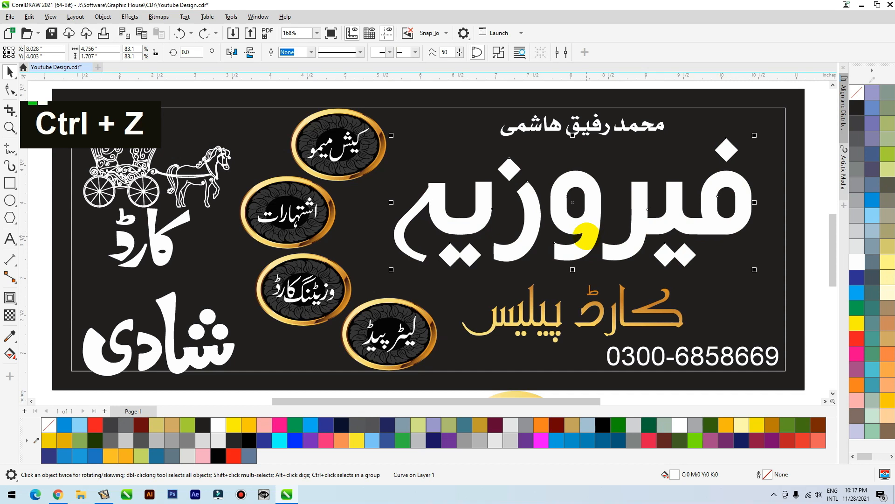
Copy the outline pen, outline color and fill properties from the gold کارڈ پیلیس lettering to the شادی lettering
scroll(541, 186, "down", 3)
left_click(336, 286)
scroll(366, 265, "down", 1)
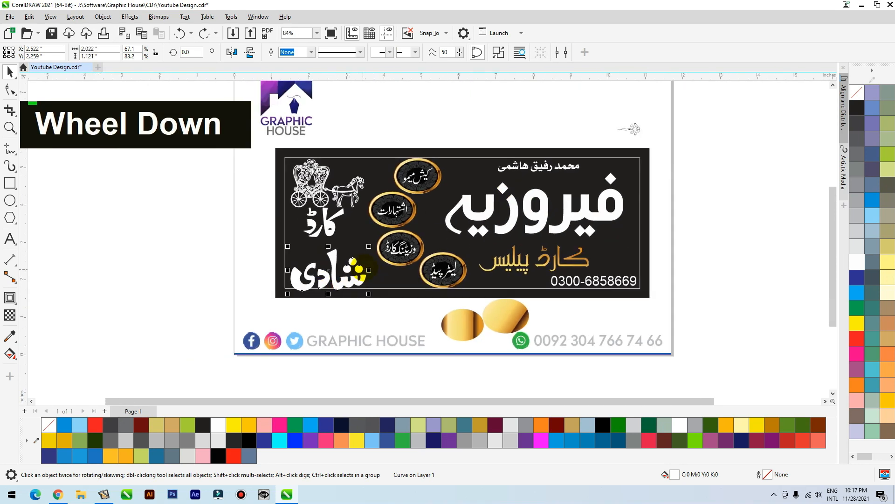
key("ctrl+shift+a")
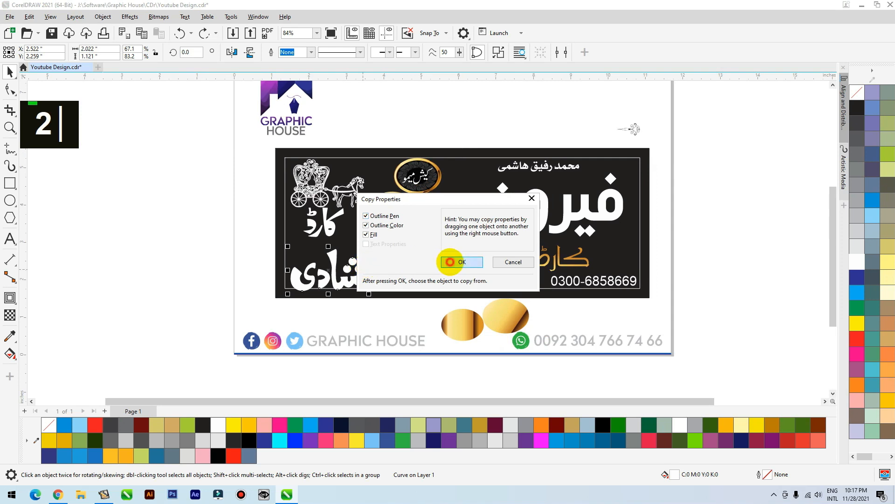
left_click(450, 262)
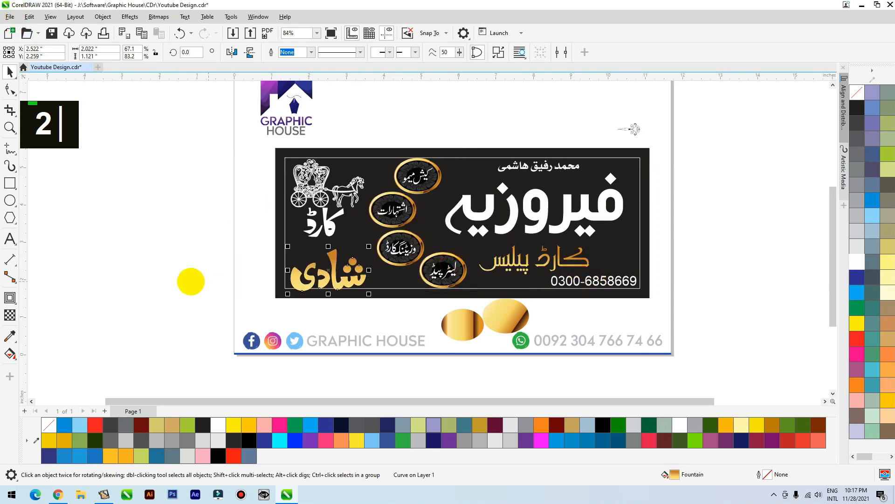
left_click(164, 270)
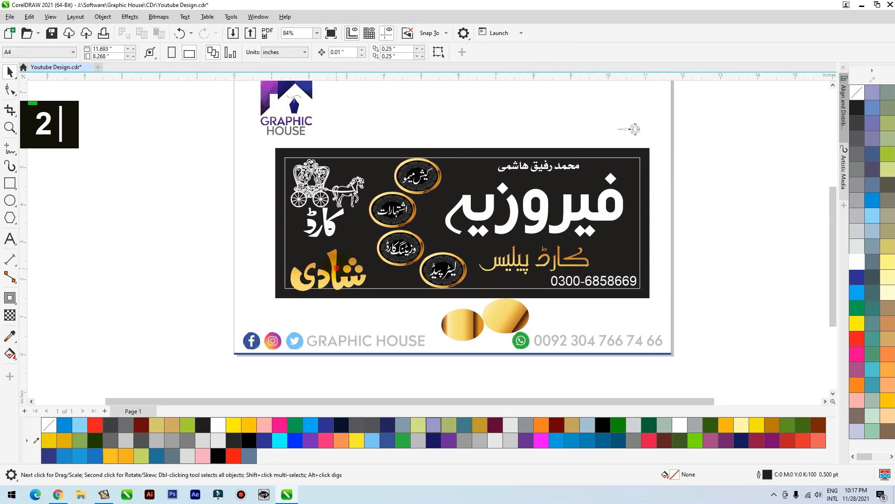
Place the slogan ہر قسم کی پرنٹنگ کیلئے تشریف لائیں under شادی, fill it white and bring it to the front of the layer
left_click(336, 268)
scroll(314, 304, "down", 2)
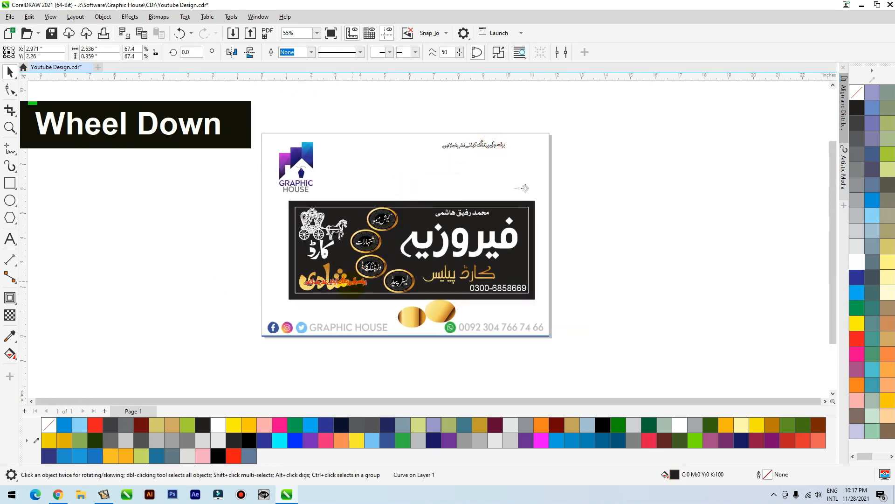
key("F2")
left_click_drag(275, 327, 435, 255)
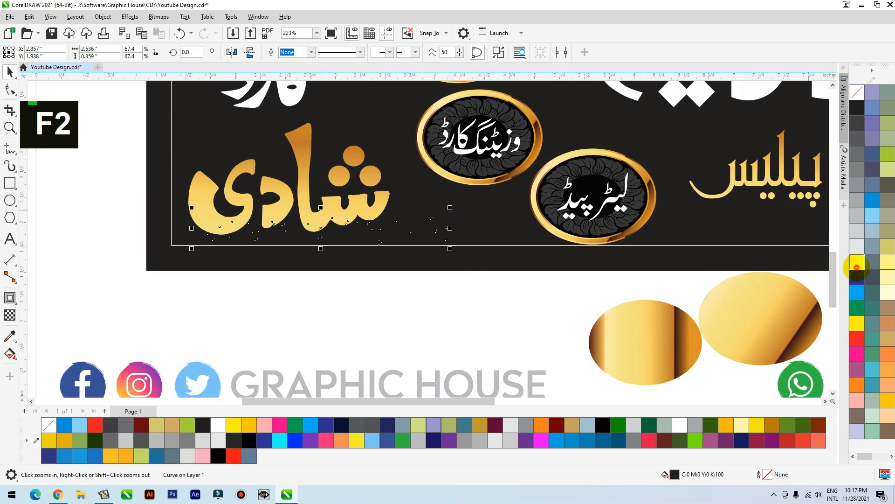
left_click(856, 265)
key("shift+Page_Up")
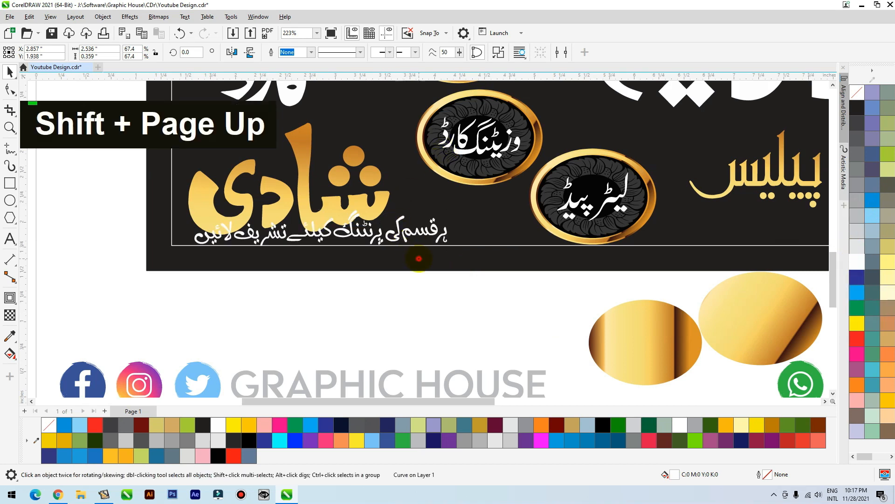
Delete the two gold sample ovals below the signboard
key("shift+F2")
scroll(280, 261, "down", 2)
left_click(423, 369)
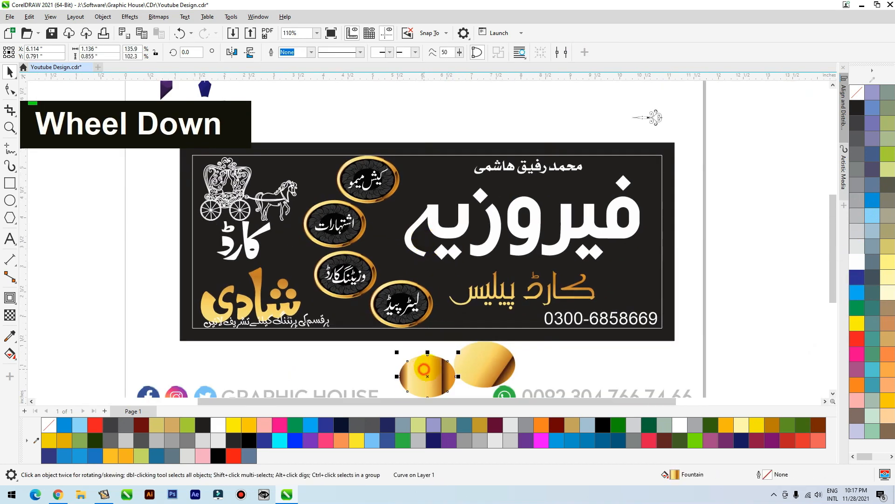
key("Delete")
key("Delete")
Shrink the horse carriage drawing about its center to about 1.44 by 0.94 inches
left_click(278, 191)
key("shift+F2")
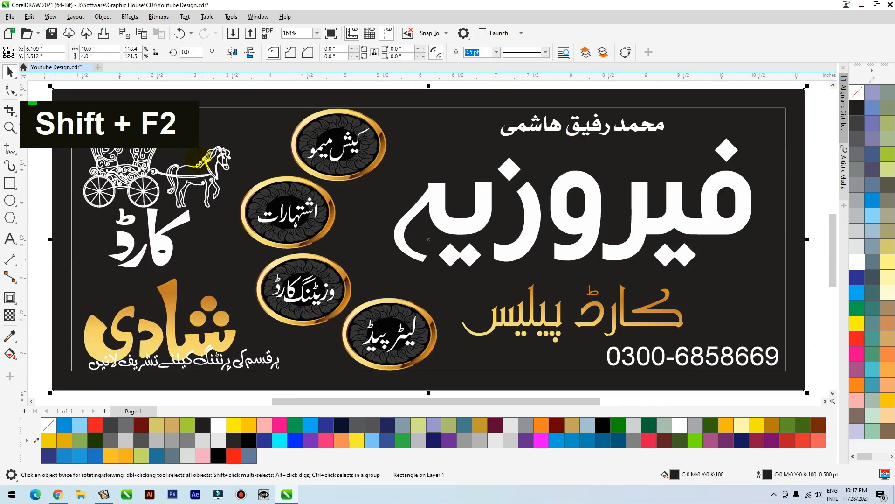
double_click(212, 176)
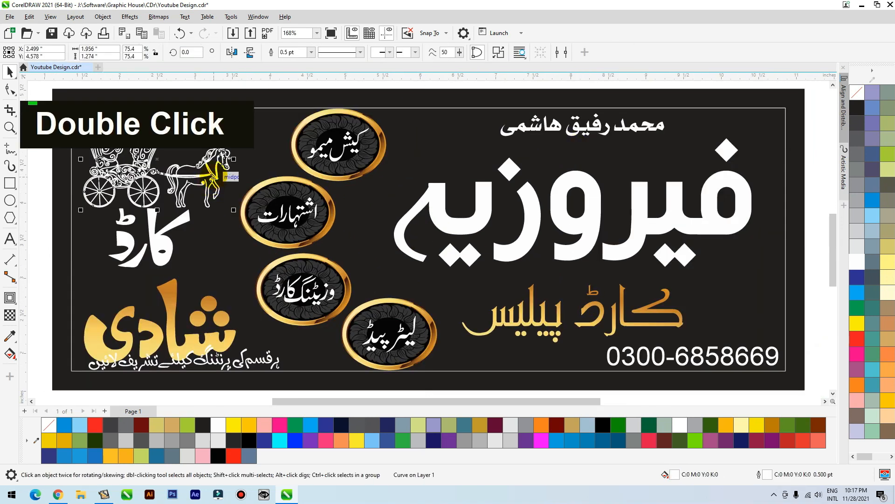
left_click_drag(235, 110, 193, 124)
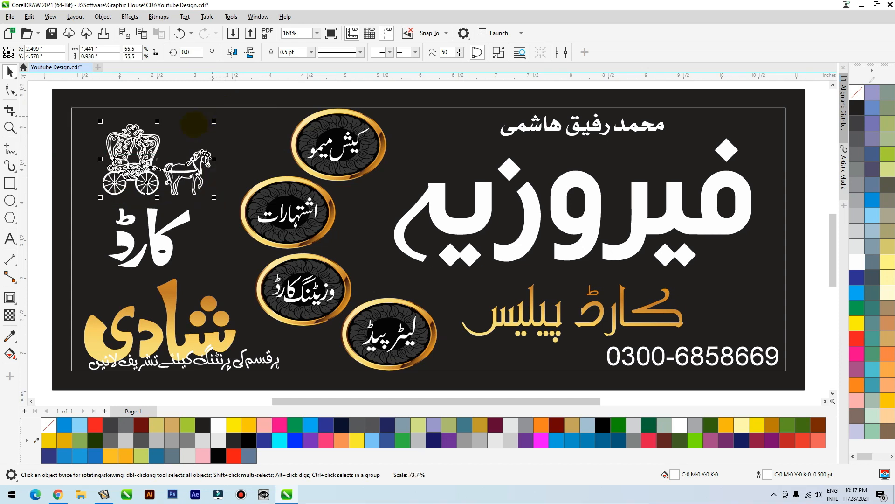
Move the white کارڈ lettering toward the panel's frame and raise the gold شادی lettering closer to it
left_click(162, 252)
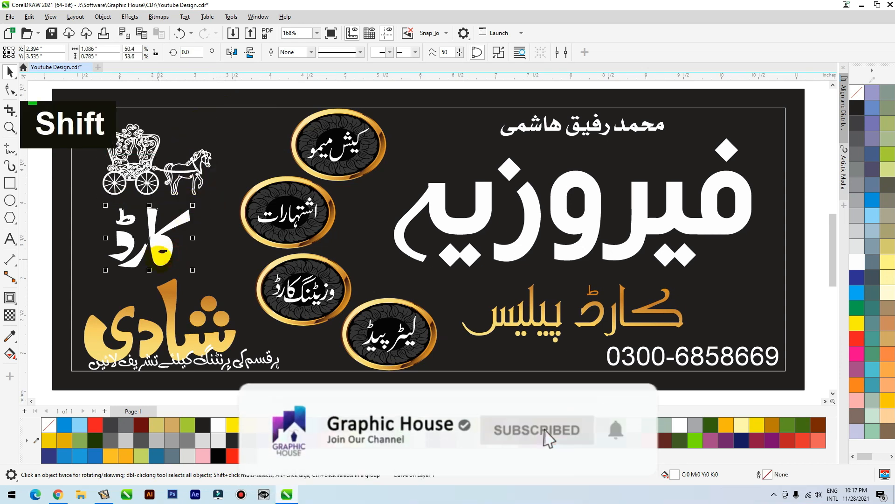
left_click_drag(162, 252, 120, 230)
left_click_drag(173, 310, 172, 287)
Stretch the alif of شادی upward by moving its top nodes with the Shape tool
double_click(172, 288)
key("F2")
left_click_drag(377, 198, 29, 350)
left_click_drag(433, 166, 350, 128)
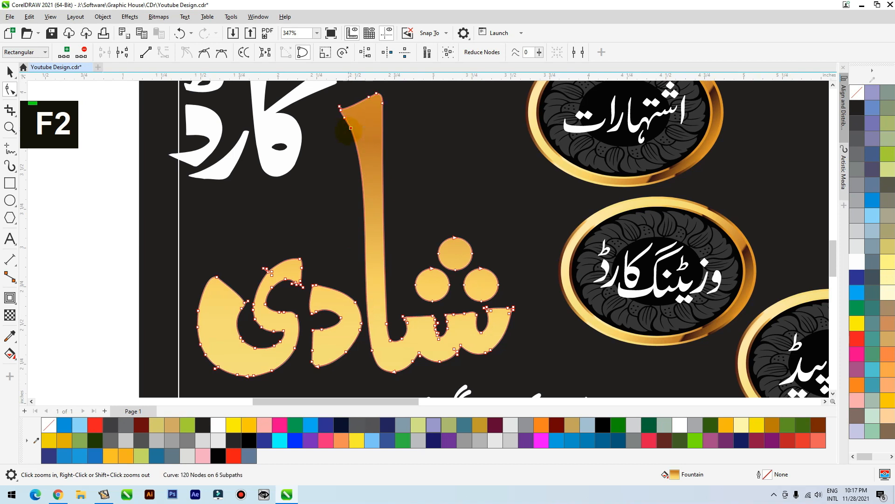
key("space")
Shrink کارڈ to about 0.84 by 0.6 inches, fit it beside the tall alif above شادی, and group both words
left_click_drag(274, 166, 299, 233)
left_click_drag(365, 122, 292, 270)
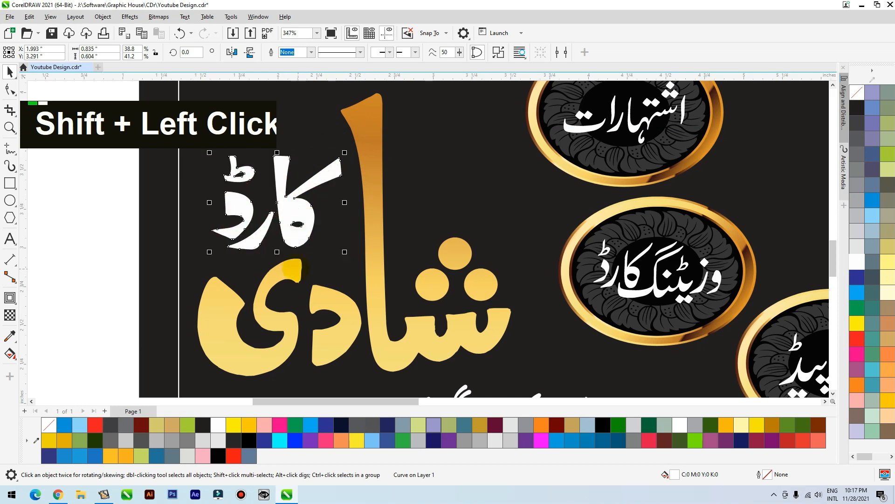
left_click(345, 300, "shift")
scroll(356, 289, "down", 3)
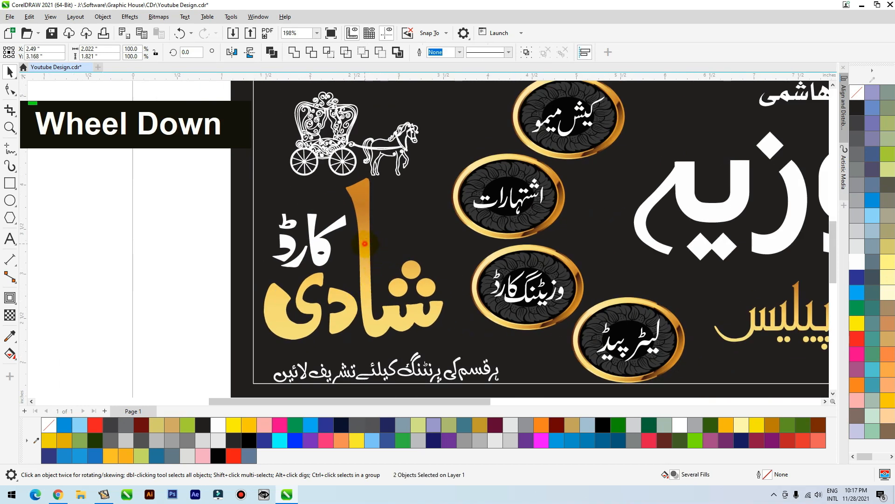
key("ctrl+g")
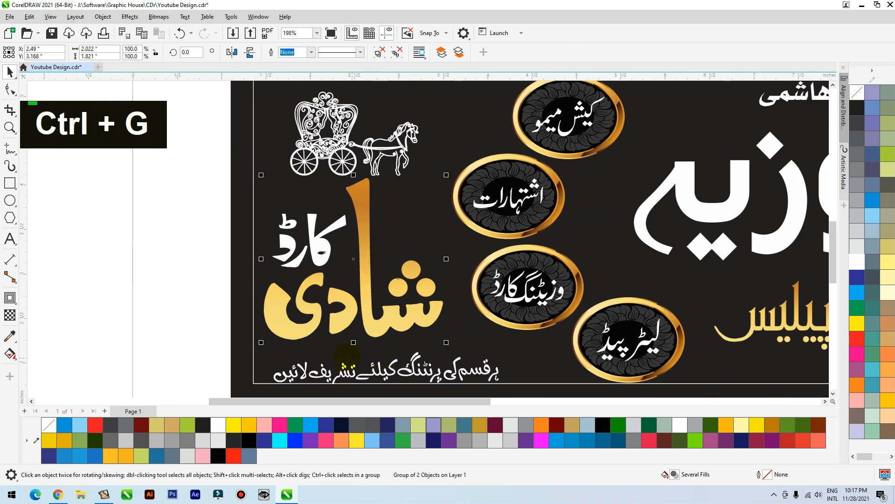
Shift the white slogan line left so that it starts at the inner frame's corner below شادی
double_click(332, 373)
left_click_drag(331, 375, 331, 375)
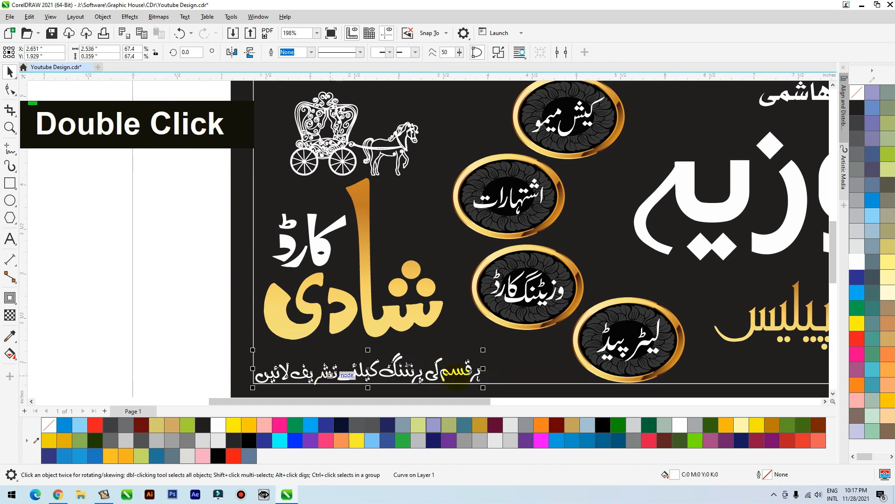
scroll(288, 268, "down", 1)
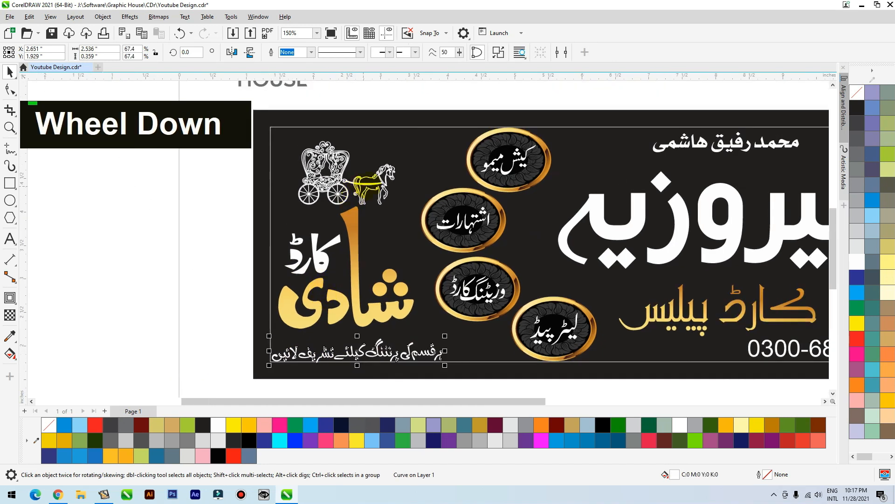
Enlarge the horse carriage drawing to about 1.73 by 1.13 inches and position it above the شادی کارڈ lettering inside the frame
left_click(367, 186)
key("F2")
left_click_drag(206, 235, 515, 112)
left_click_drag(391, 264, 390, 241)
left_click_drag(520, 134, 545, 118, "shift")
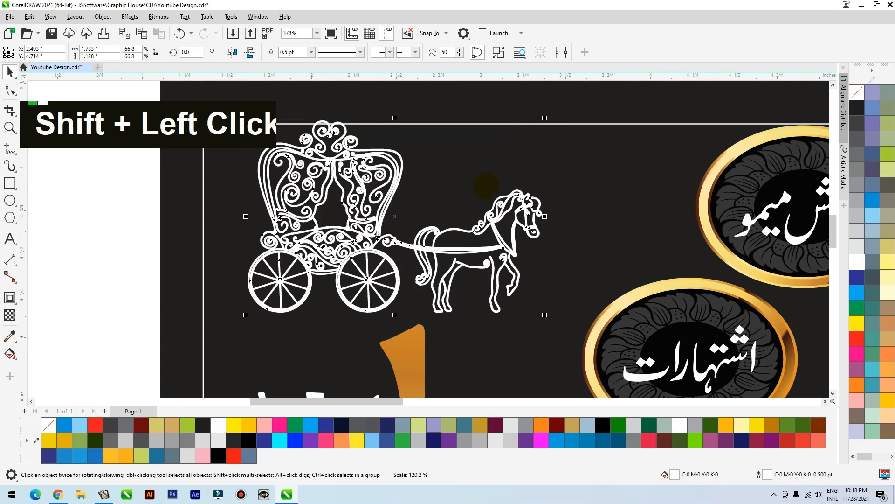
left_click_drag(481, 230, 475, 236)
Scale the شادی کارڈ group to about 1.97 by 1.78 inches and nudge it down between the carriage and the slogan
left_click(508, 119)
key("shift+F2")
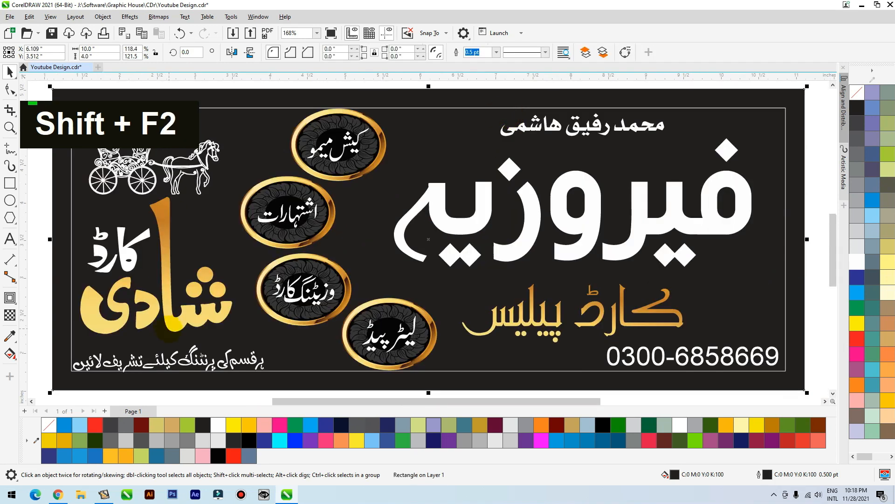
left_click(181, 326)
left_click(129, 258, "shift")
left_click(128, 258, "shift")
left_click_drag(129, 257, 132, 263)
left_click_drag(238, 200, 237, 201)
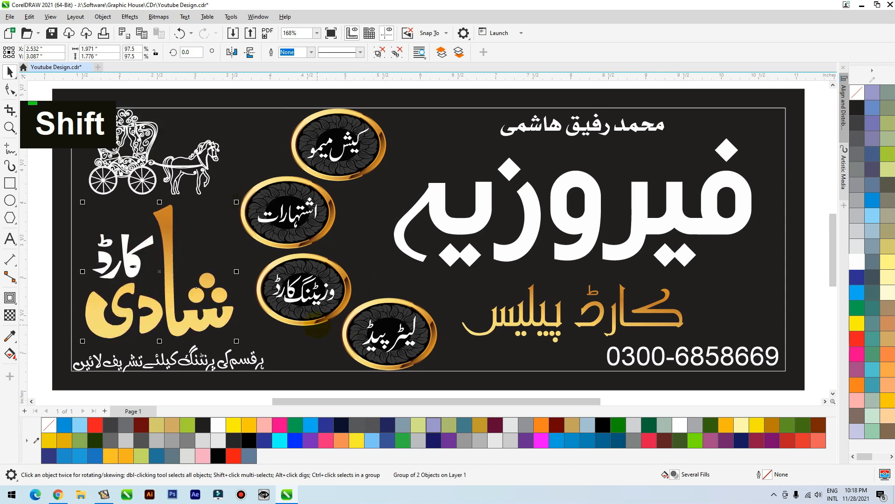
Place the small flourish ornament to the left of the owner's name, fill it Deep Yellow and bring it to the front
scroll(467, 259, "down", 3)
left_click(640, 142)
key("F2")
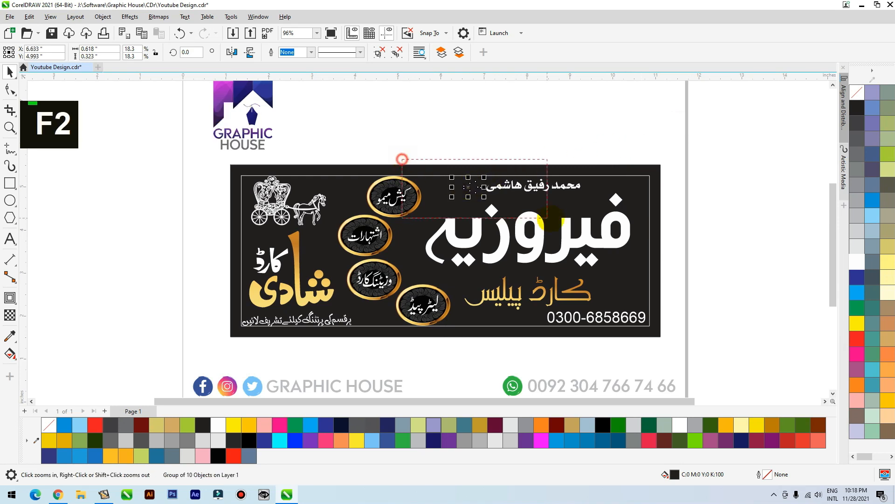
left_click_drag(400, 156, 554, 222)
left_click(249, 423)
key("shift+Page_Up")
scroll(428, 211, "down", 7)
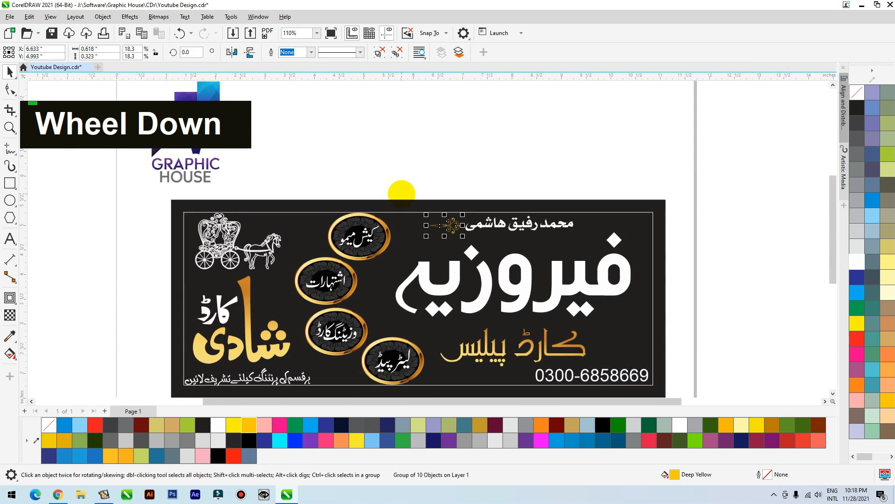
Copy the gold fountain fill and outline properties from کارڈ پیلیس to the ornament beside the owner's name
key("F2")
left_click(550, 323)
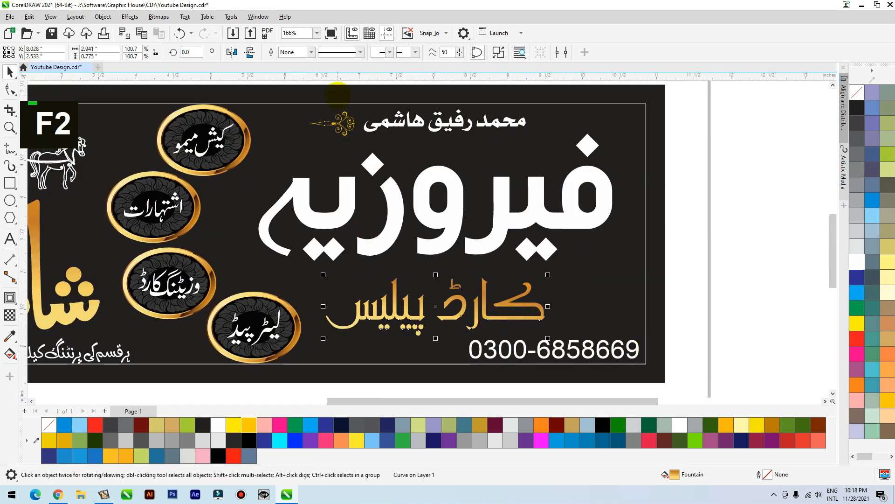
left_click(28, 16)
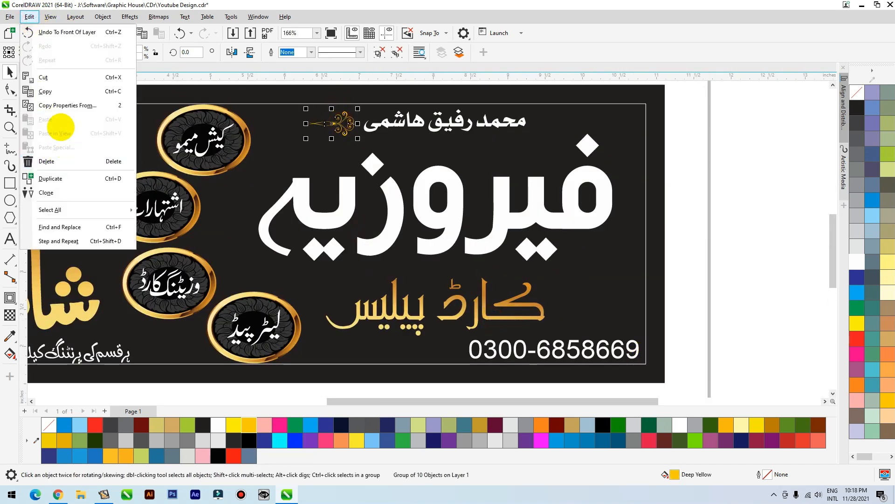
left_click(61, 104)
left_click(470, 262)
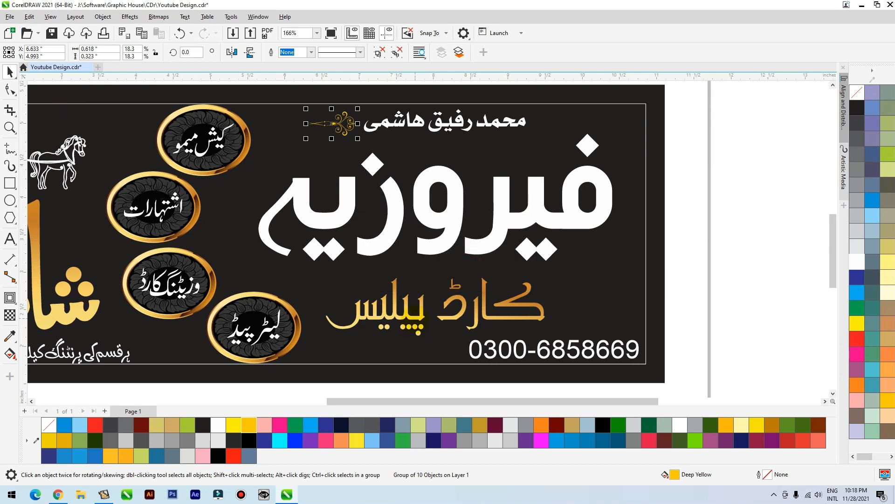
Create a flipped copy of the gold ornament on the other side of the owner's name, pointing outward
key("F2")
left_click_drag(253, 151, 465, 110)
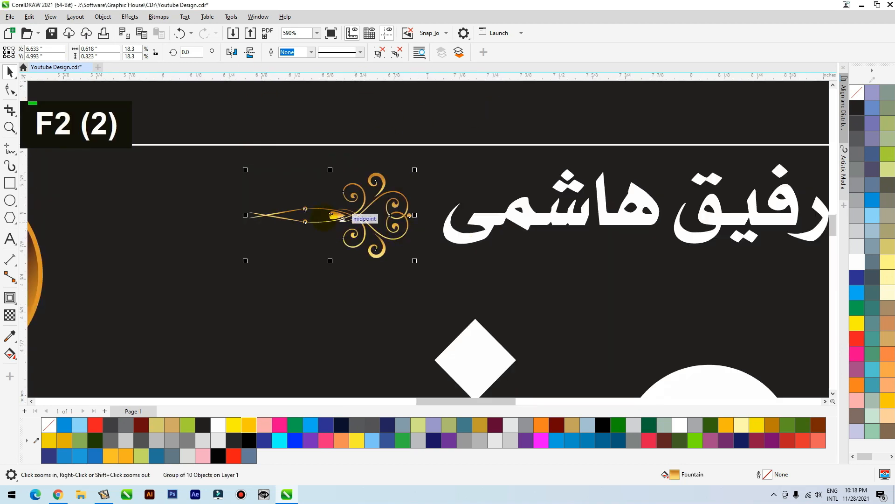
scroll(327, 219, "down", 3)
left_click_drag(224, 205, 644, 206)
right_click(326, 209, "ctrl")
scroll(445, 207, "down", 1)
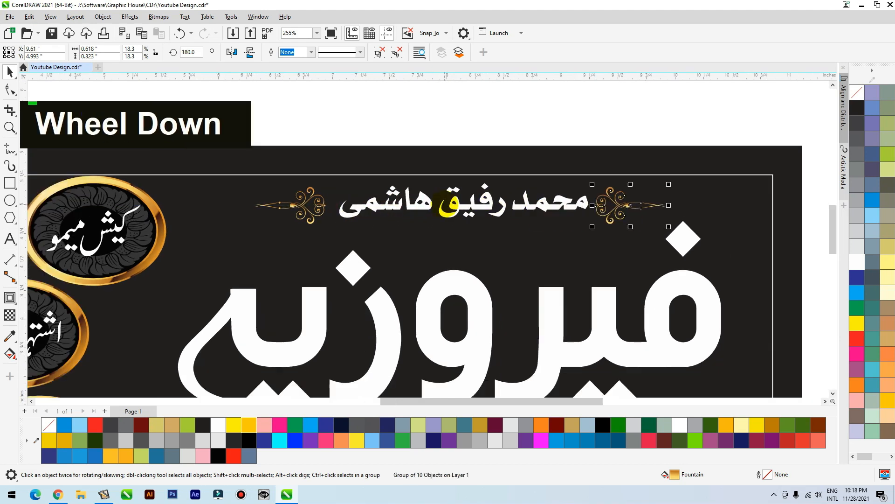
Group the two ornaments, center the owner's name horizontally between them, and group the name with the ornaments
left_click(325, 205, "shift")
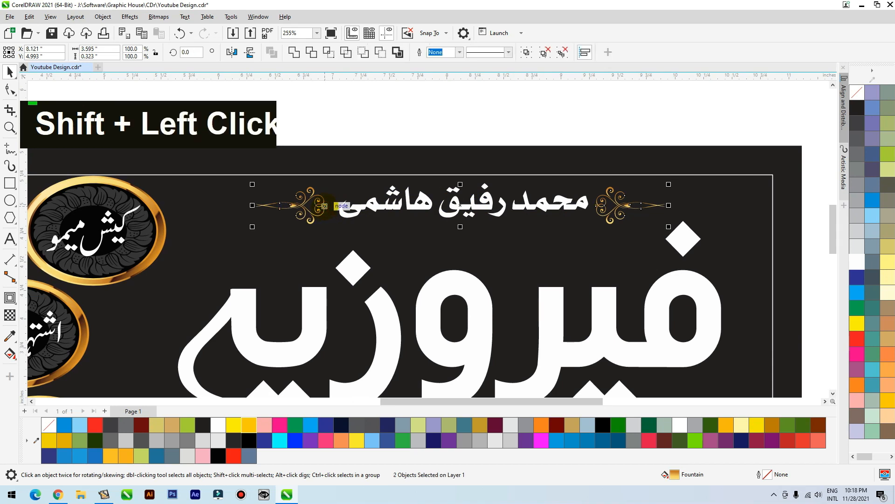
key("ctrl+g")
left_click(391, 205)
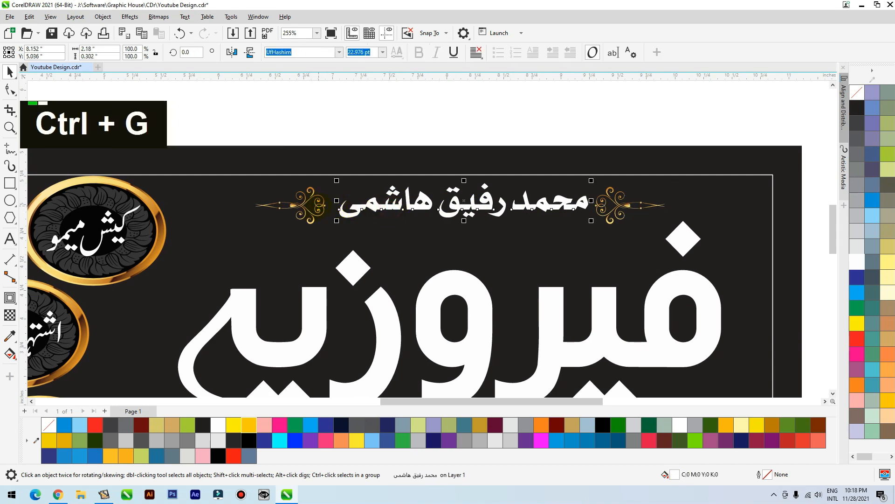
left_click(317, 206, "shift")
key("c")
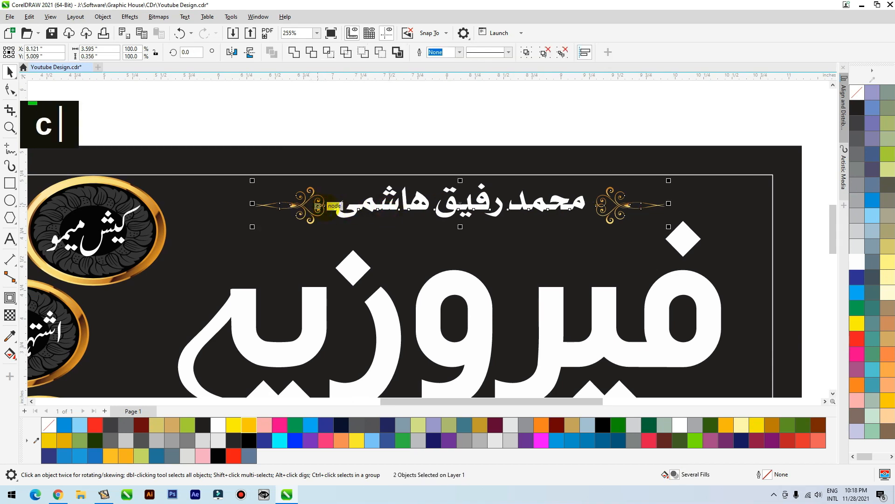
key("ctrl+g")
Center the ornamented name group horizontally over the فیروزیہ lettering
left_click(480, 305, "shift")
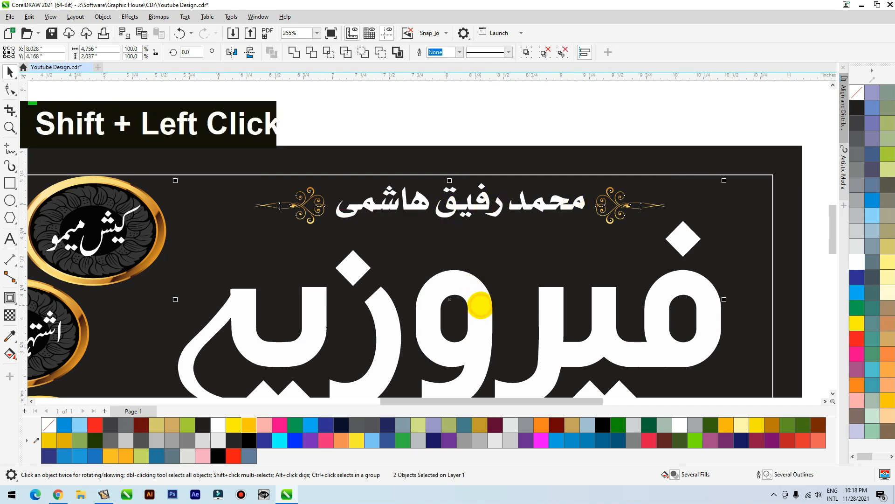
key("c")
left_click(562, 137)
left_click(561, 151)
key("shift+F2")
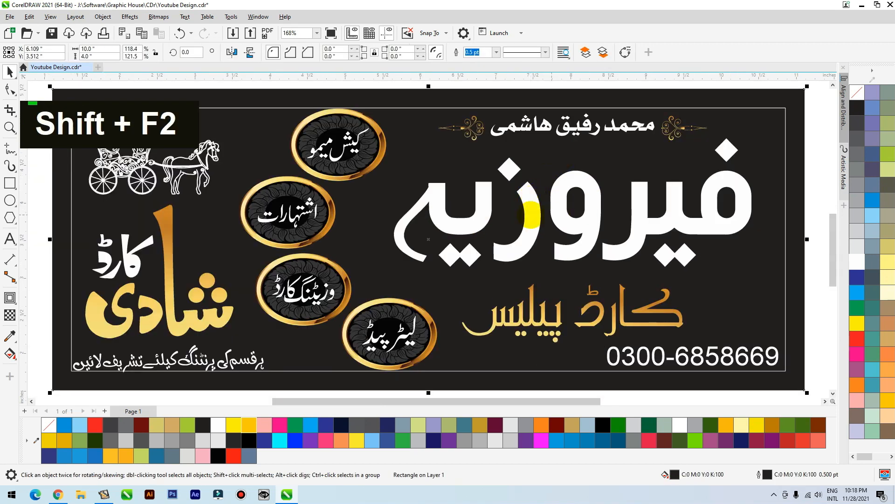
left_click(783, 107)
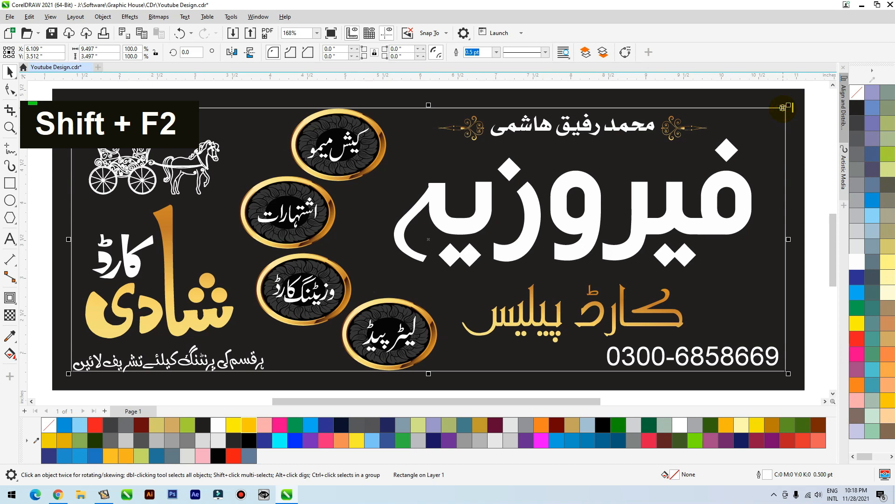
left_click(690, 356)
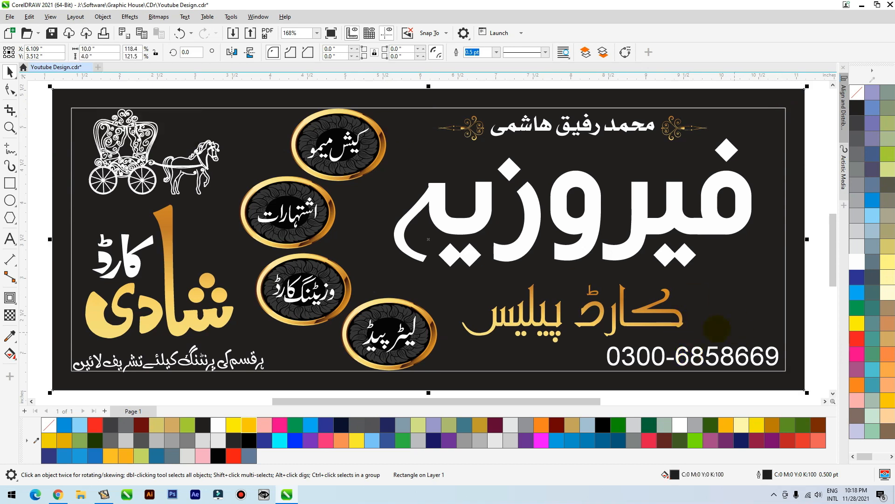
Change the font of the phone number text to a Area Kilometer 50
double_click(690, 357)
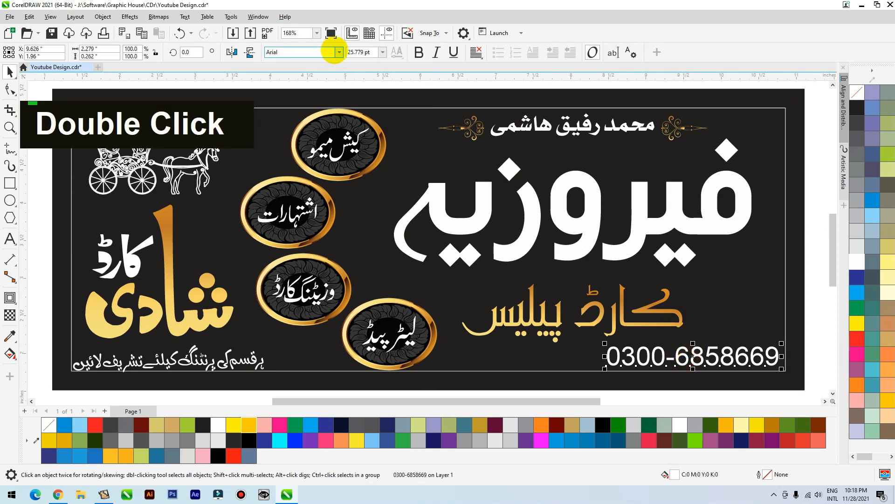
left_click(339, 52)
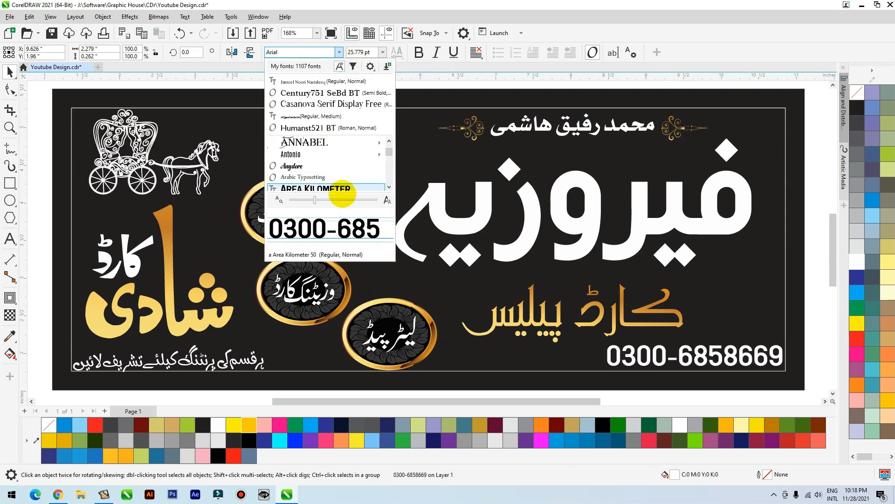
left_click(344, 187)
Widen the letter spacing of the phone number with the Shape tool
key("F2")
left_click(680, 365)
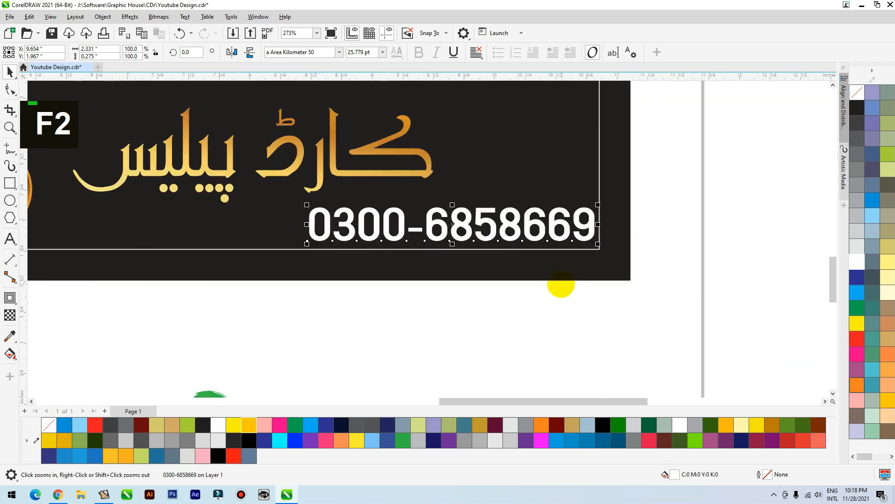
key("F10")
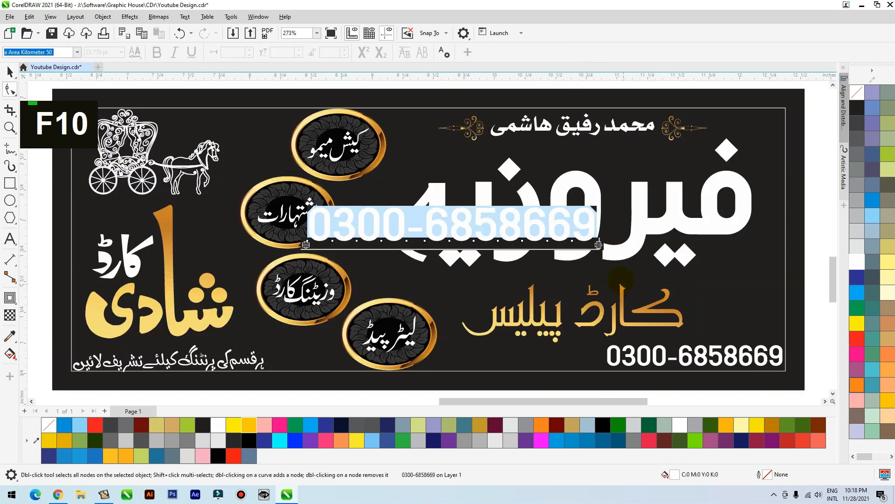
left_click_drag(599, 244, 700, 248)
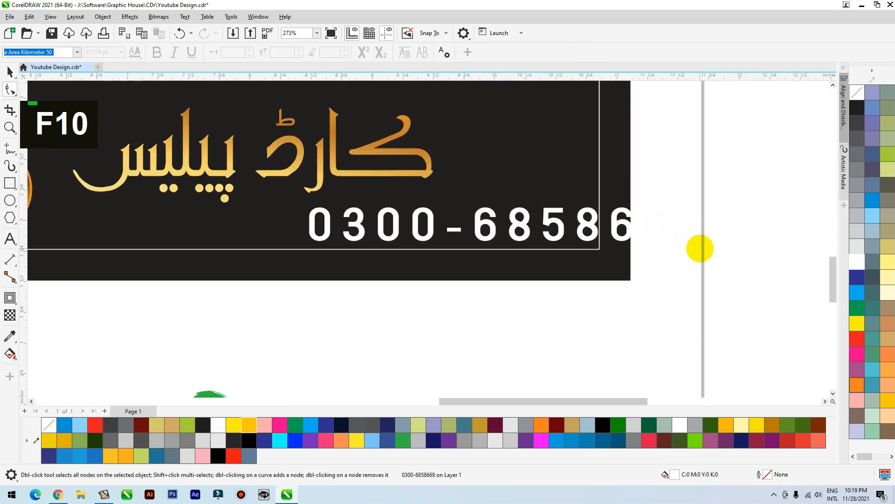
Move the phone number into the frame's lower-right corner and scale it down proportionally
key("space")
left_click_drag(622, 229, 518, 230)
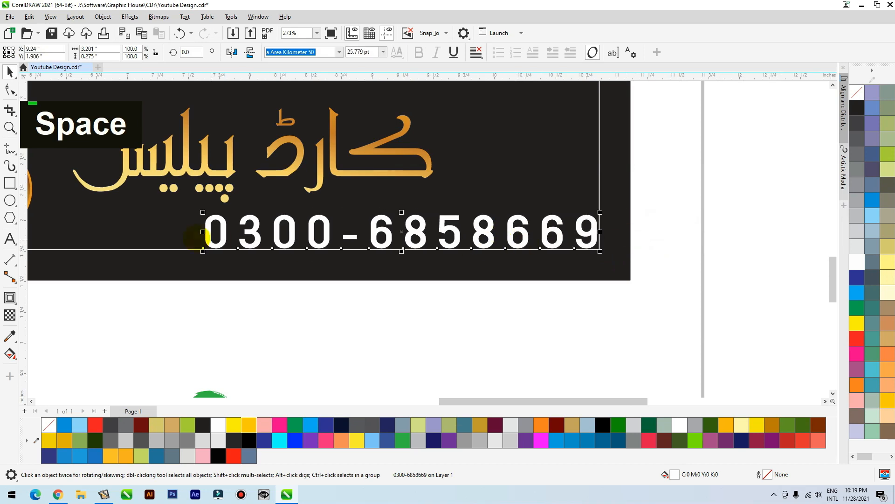
left_click_drag(203, 212, 276, 219)
Delete the thin white inner frame from the signboard
left_click(332, 271)
key("shift+F2")
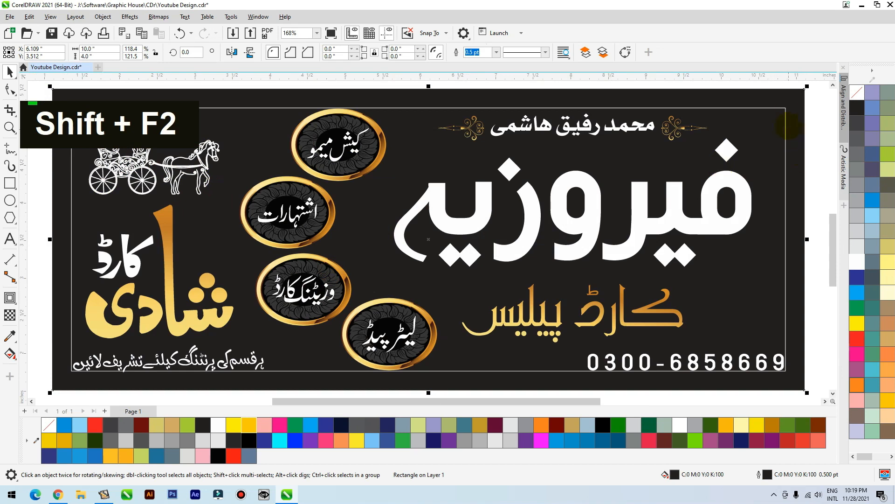
key("Delete")
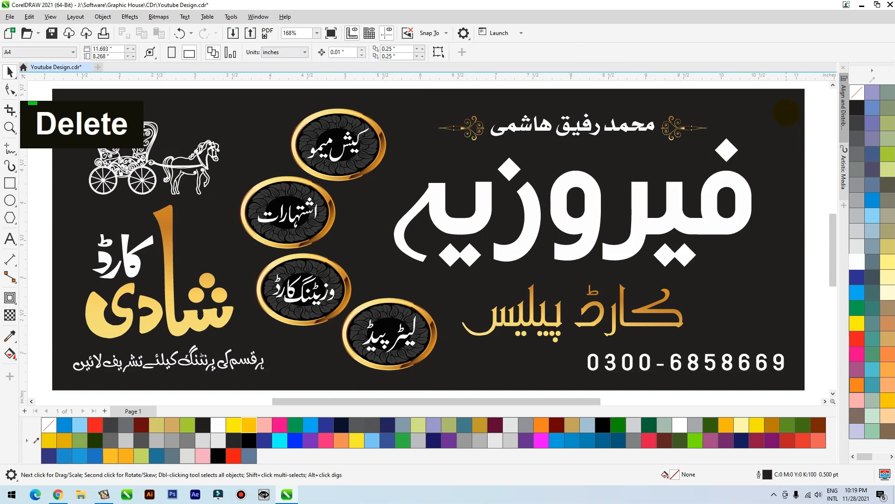
Select the whole signboard design and place a copy of it to the right of the page
scroll(529, 229, "down", 2)
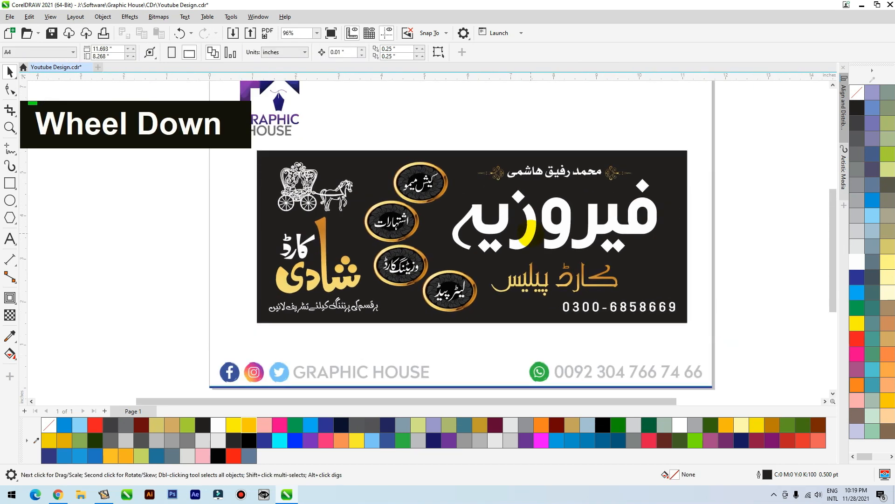
scroll(529, 229, "down", 1)
left_click_drag(300, 294, 302, 294)
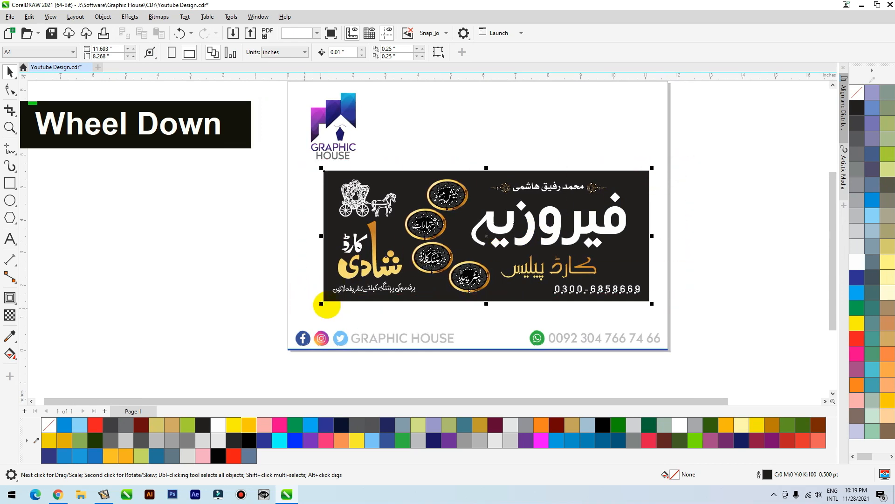
scroll(404, 269, "down", 1)
left_click_drag(399, 227, 658, 214)
right_click(658, 213)
key("F2")
left_click_drag(629, 167, 328, 282)
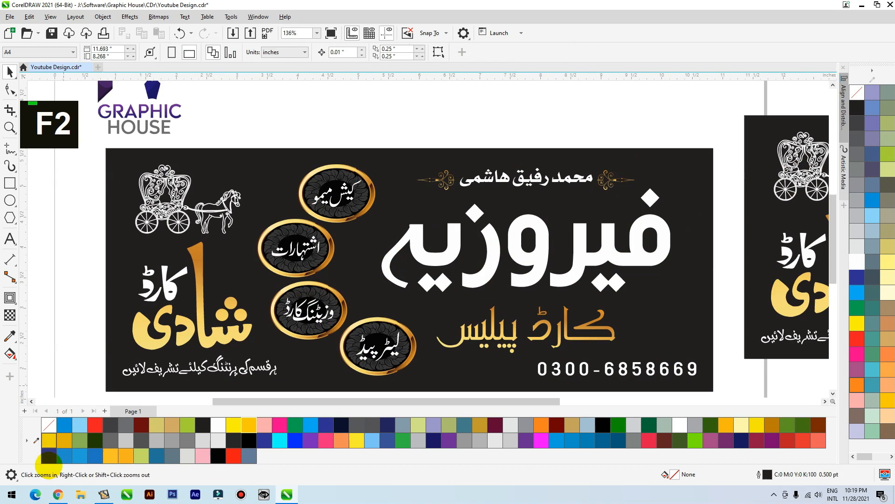
Switch to Chrome and search Google Images for black texture
left_click(58, 494)
type("black texu")
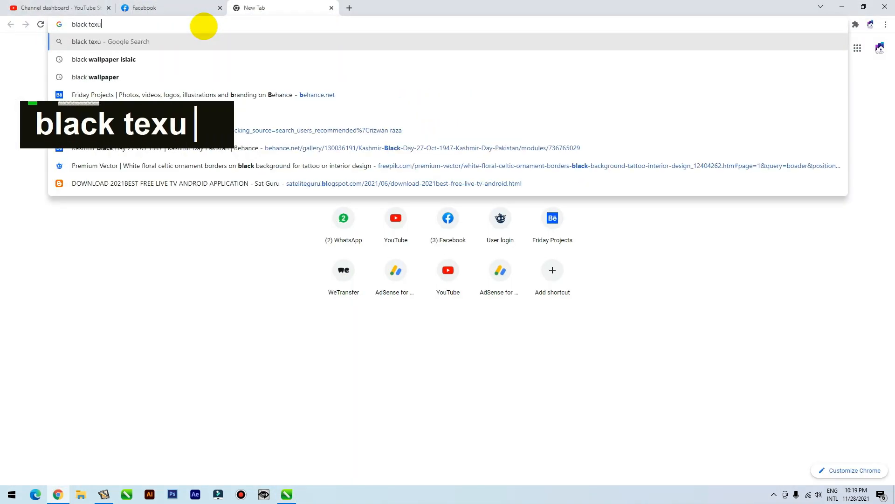
type("t")
key("BackSpace")
key("BackSpace")
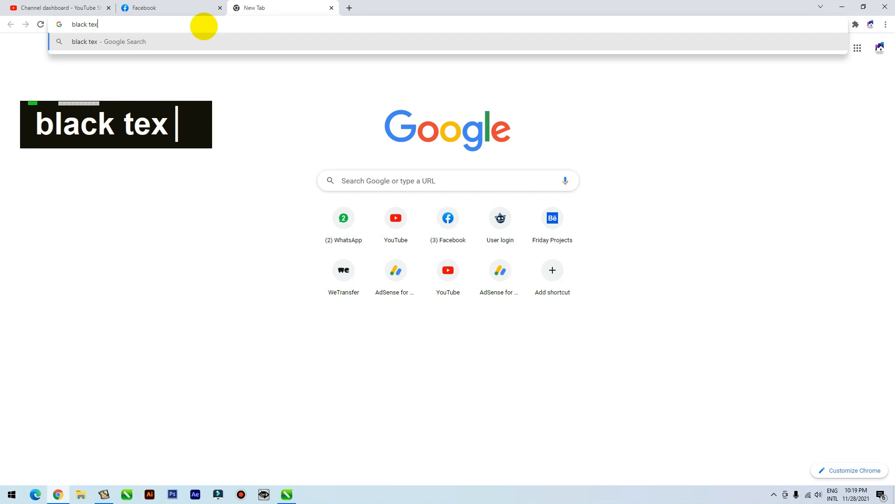
type("txutre")
key("Return")
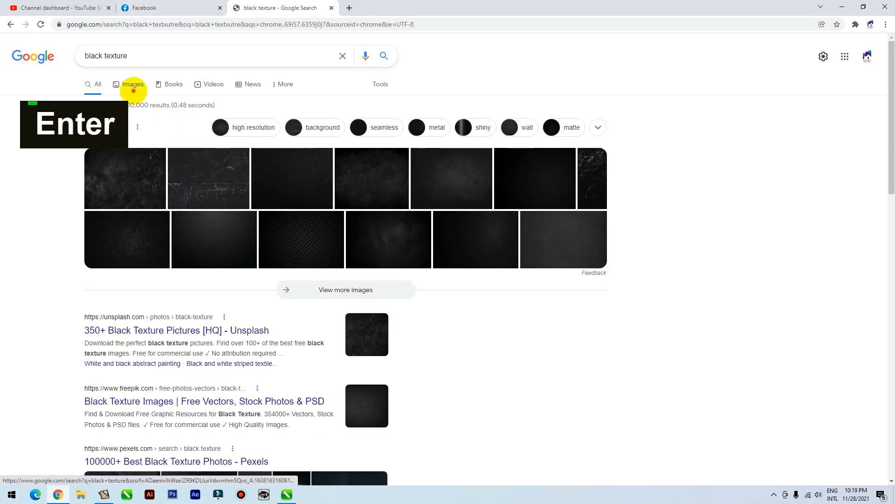
left_click(133, 88)
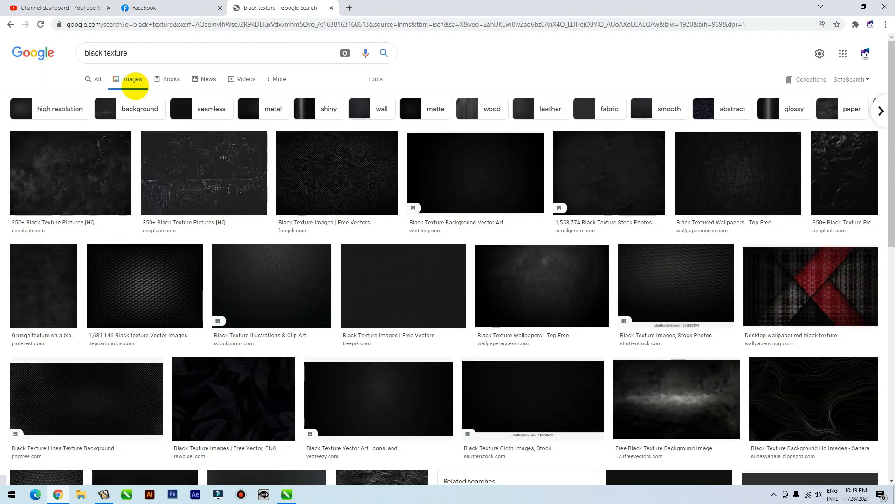
Copy the diagonally streaked Pond5 black texture image and paste it into the CorelDRAW document
scroll(147, 77, "down", 7)
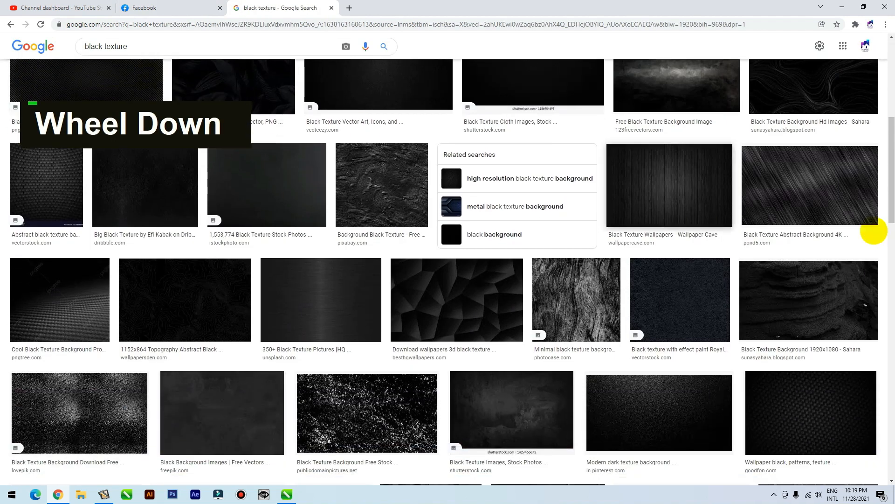
left_click(820, 181)
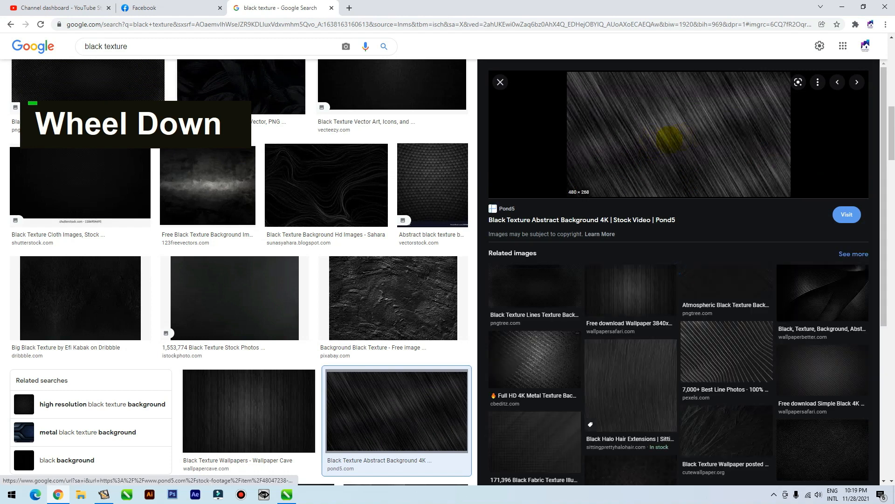
right_click(654, 125)
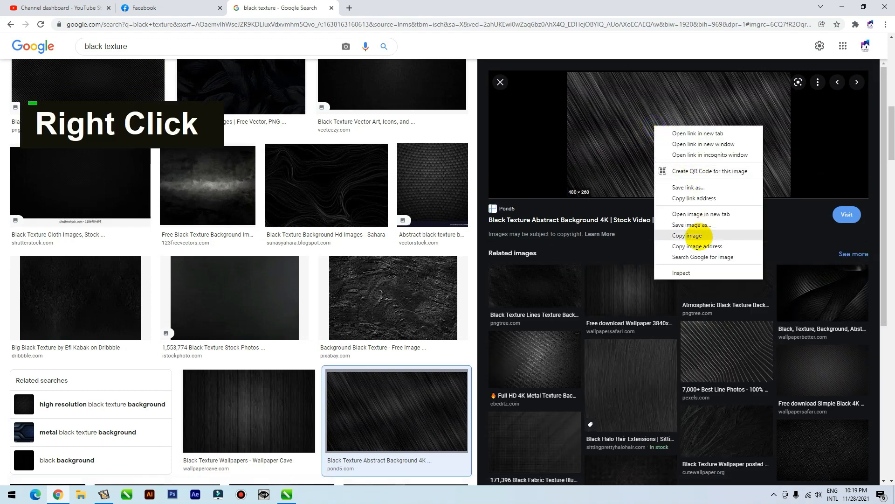
left_click(699, 237)
key("alt+Tab")
key("ctrl+v")
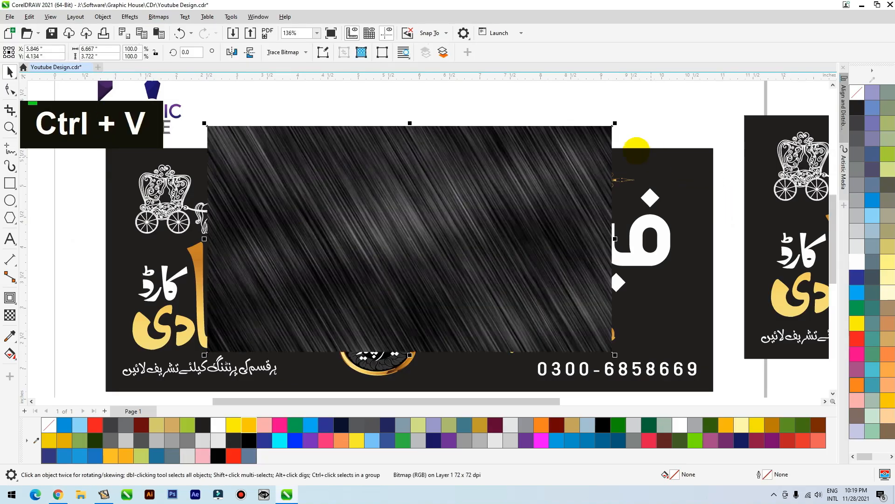
PowerClip the pasted texture inside the original signboard's black background rectangle
right_click(592, 134)
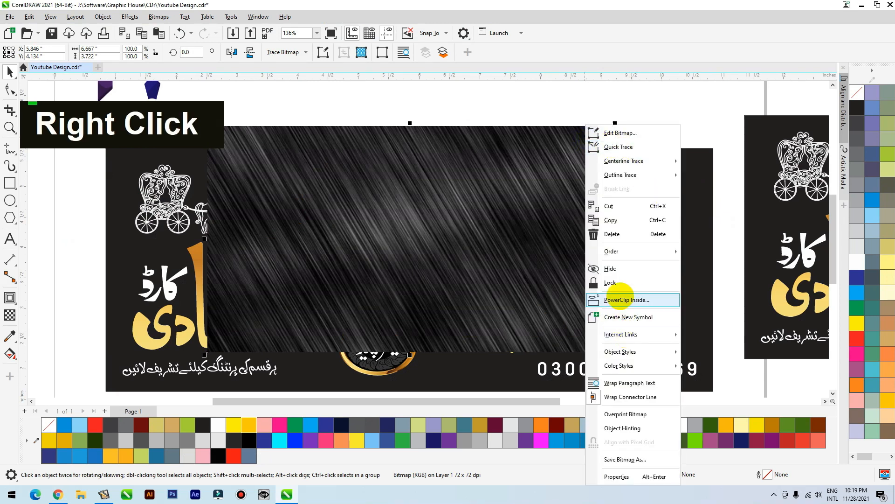
left_click(620, 297)
left_click(704, 149)
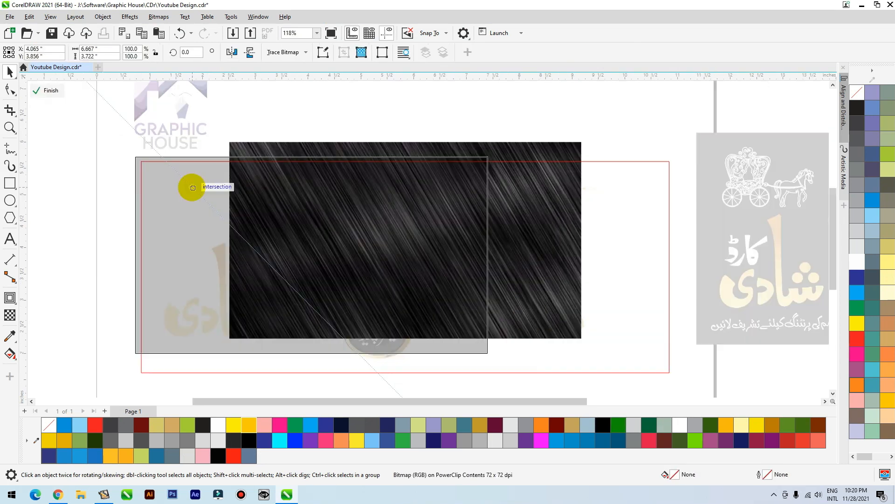
Stretch the clipped texture to about 10.4 by 4.2 inches to cover the board, and finish editing the clip
left_click_drag(191, 188, 191, 186)
left_click_drag(490, 354, 540, 388)
left_click_drag(538, 266, 685, 268)
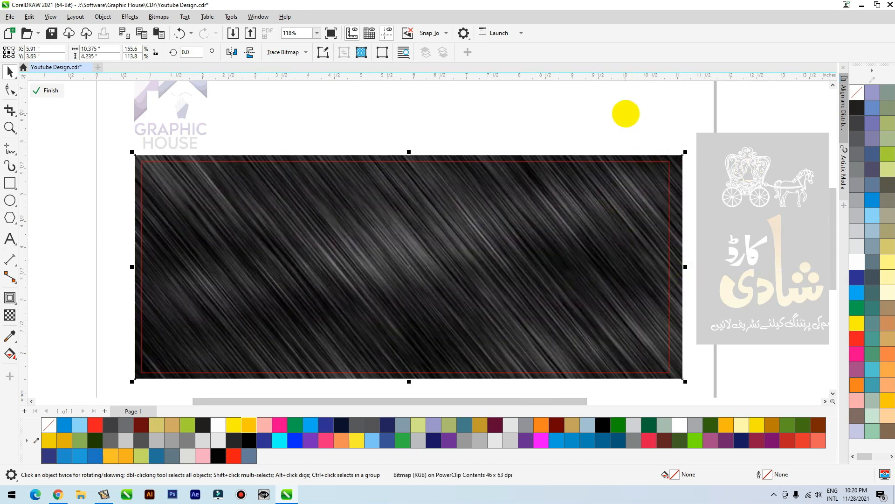
left_click(626, 113, "ctrl")
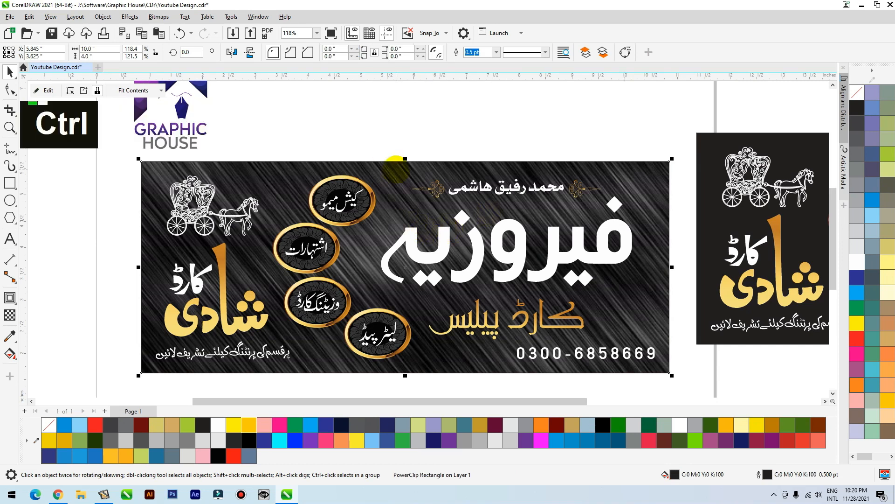
Reopen the clip contents and draw a black-filled rectangle about 10.8 by 1.6 inches across the texture's upper part
left_click(397, 169, "ctrl")
left_click(9, 183)
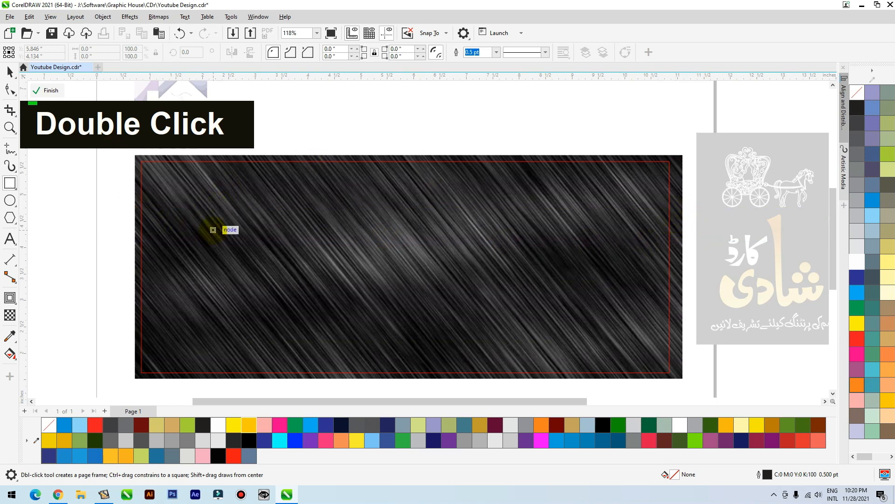
left_click_drag(108, 156, 682, 243)
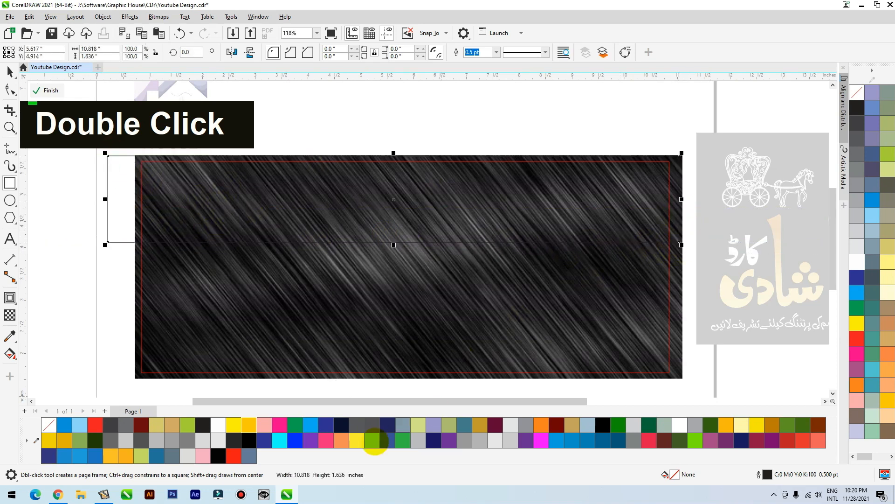
left_click(249, 440)
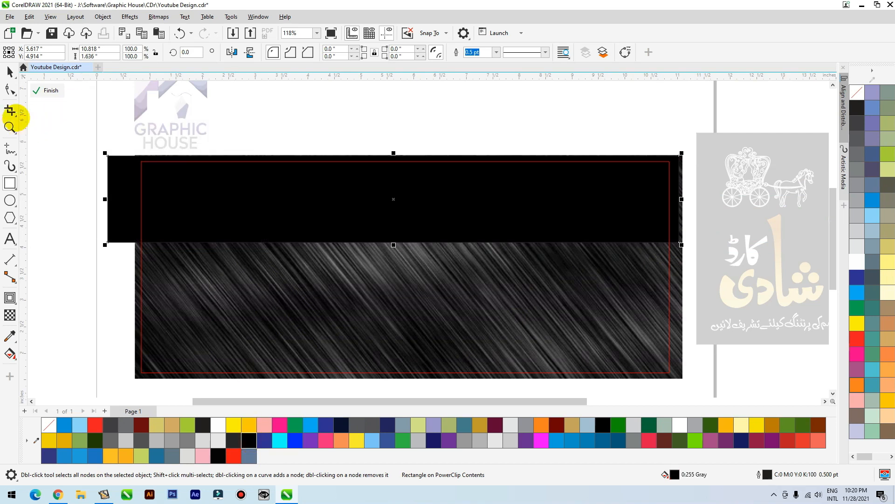
Apply a linear transparency fading downward to the black rectangle and extend its height to about 2.34 inches
left_click(9, 71)
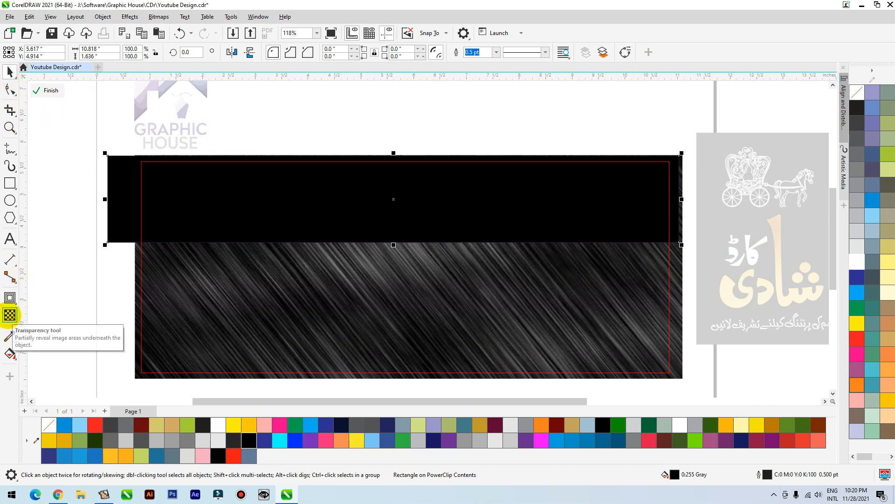
left_click(10, 315)
left_click_drag(428, 153, 430, 235)
left_click_drag(429, 153, 429, 164)
key("space")
left_click_drag(394, 245, 394, 279)
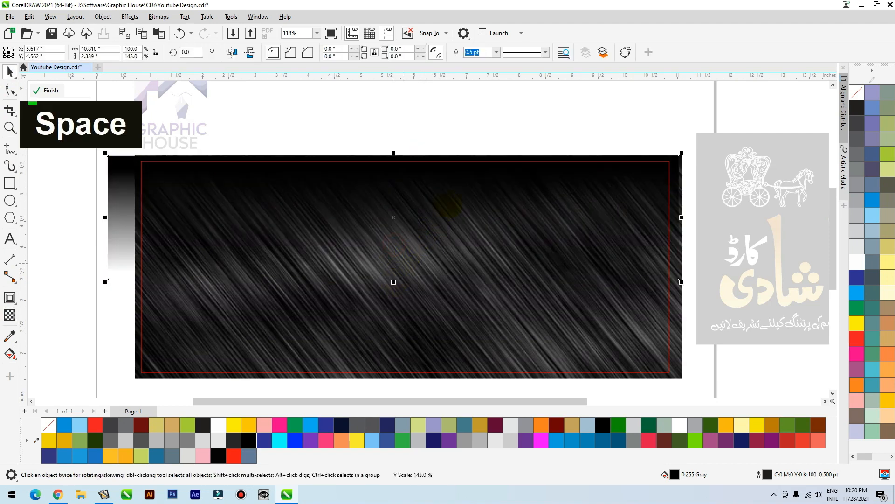
Place a vertically flipped copy of the fading rectangle along the texture's lower edge and finish editing the clip
left_click_drag(414, 171, 410, 275)
right_click(410, 275)
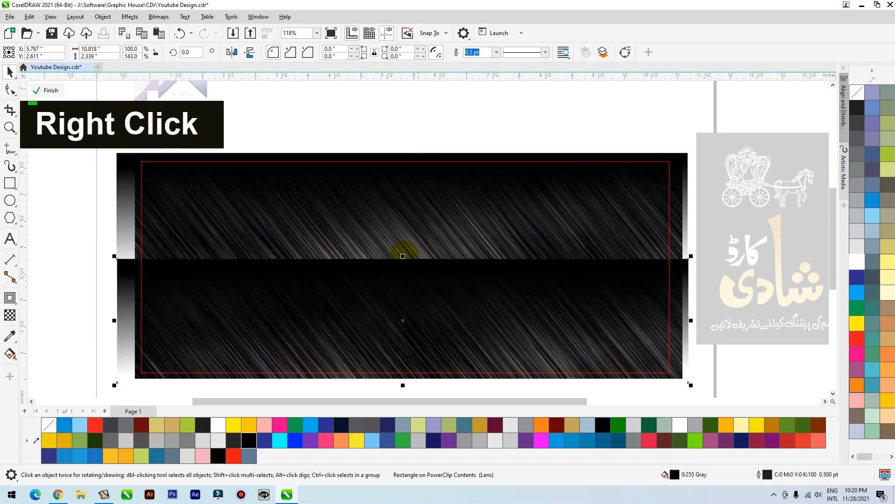
left_click(249, 53)
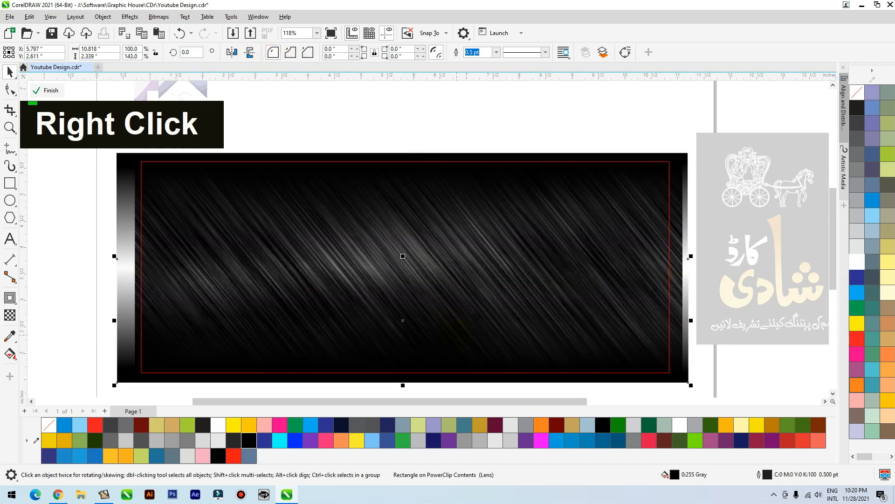
left_click_drag(457, 335, 458, 357)
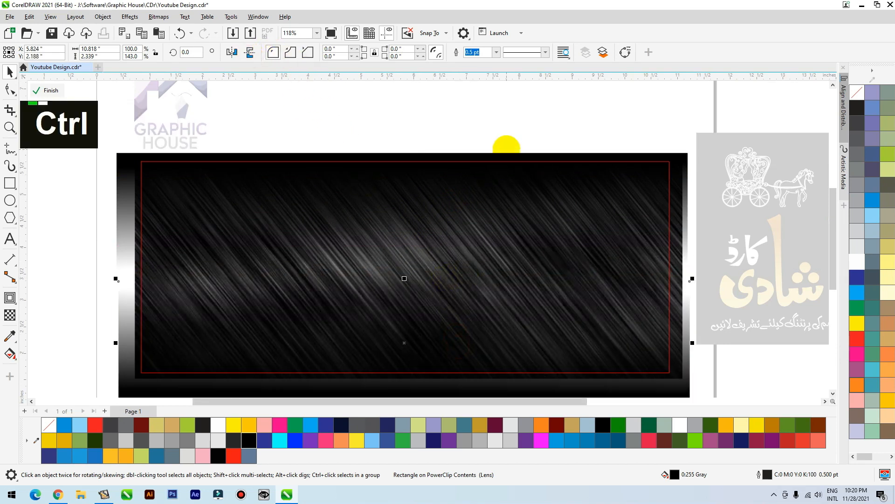
left_click(506, 148, "ctrl")
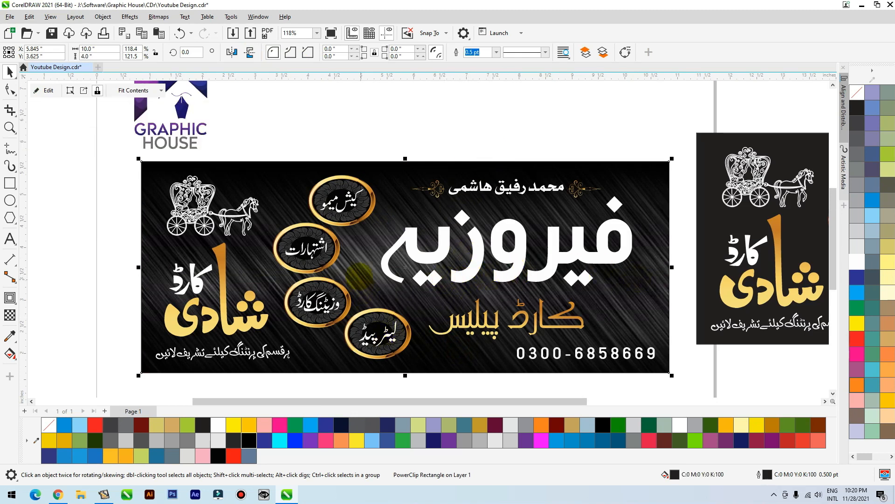
Place a copy of the white فیروزیہ lettering outside the page, below the duplicate signboard
left_click(523, 259)
scroll(525, 260, "down", 3)
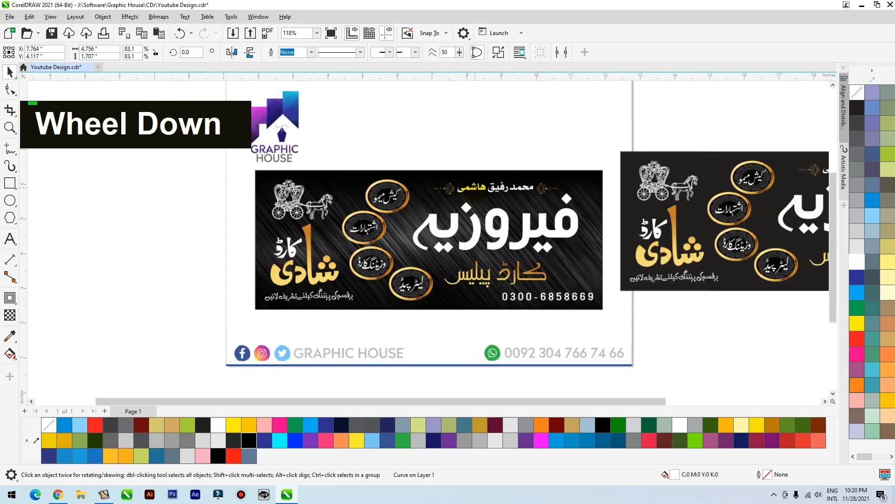
left_click_drag(498, 226, 683, 325)
key("ctrl+z")
right_click(684, 325)
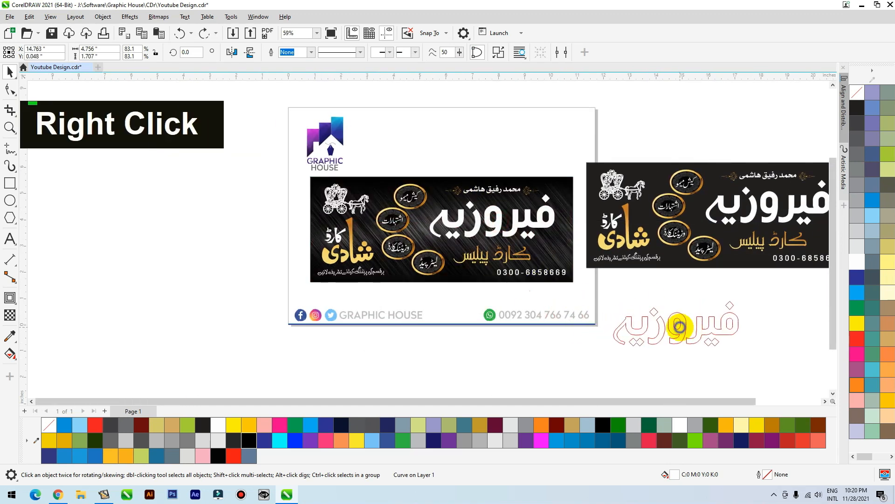
Export only the selected white فیروزیہ lettering to the Desktop as an EPS file named 54, keeping the default EPS settings
key("F2")
left_click_drag(577, 281, 773, 367)
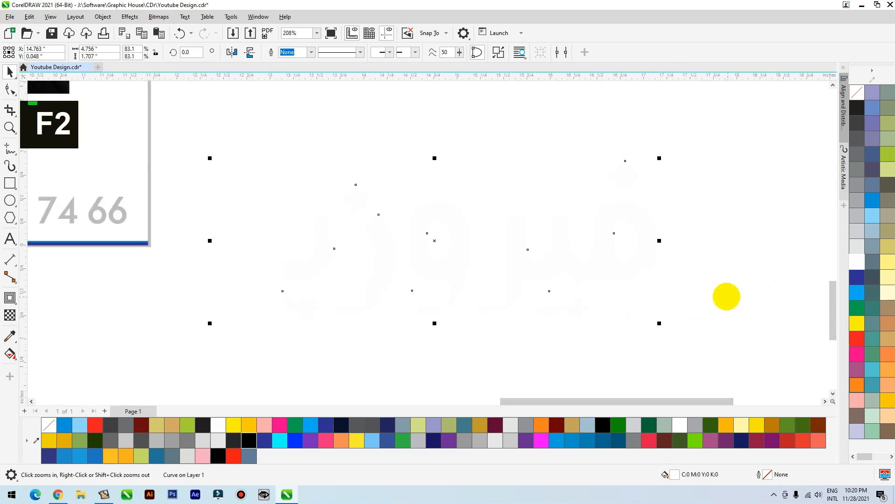
key("ctrl+e")
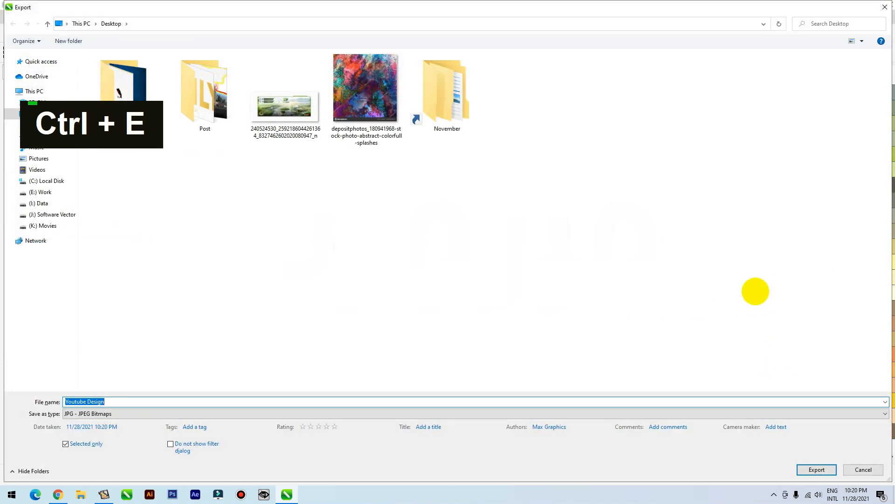
left_click(111, 413)
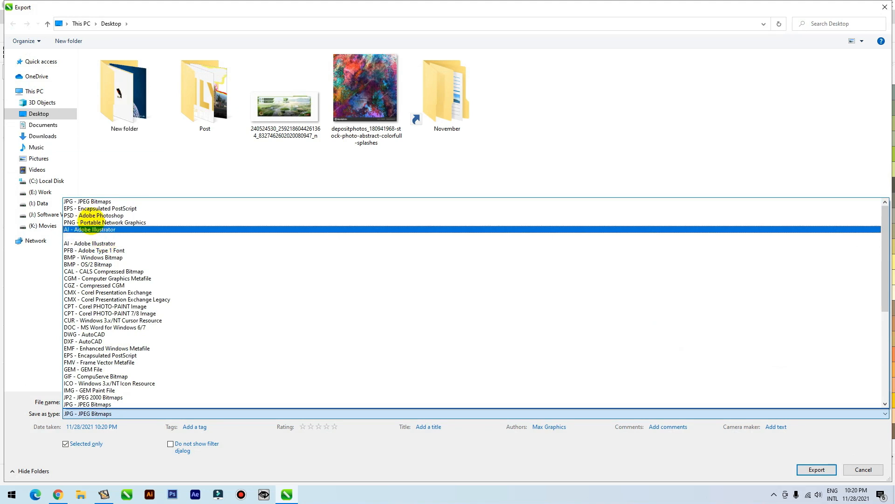
left_click(91, 208)
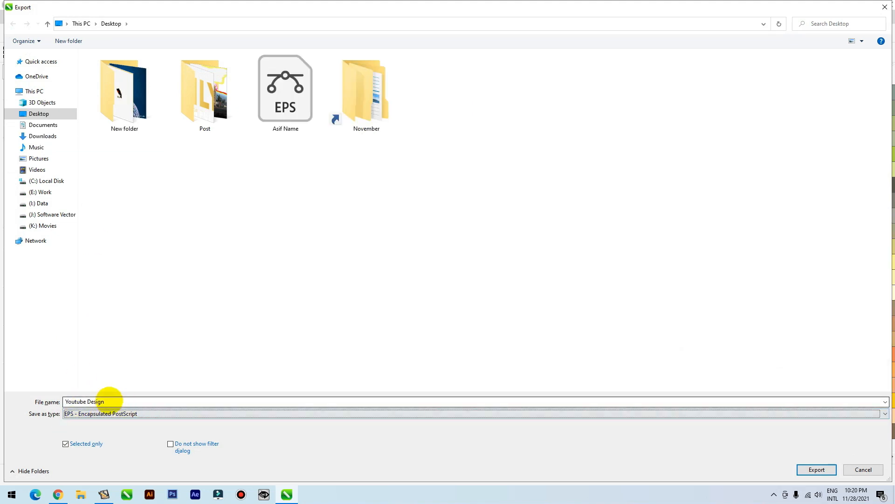
left_click(113, 401)
type("54")
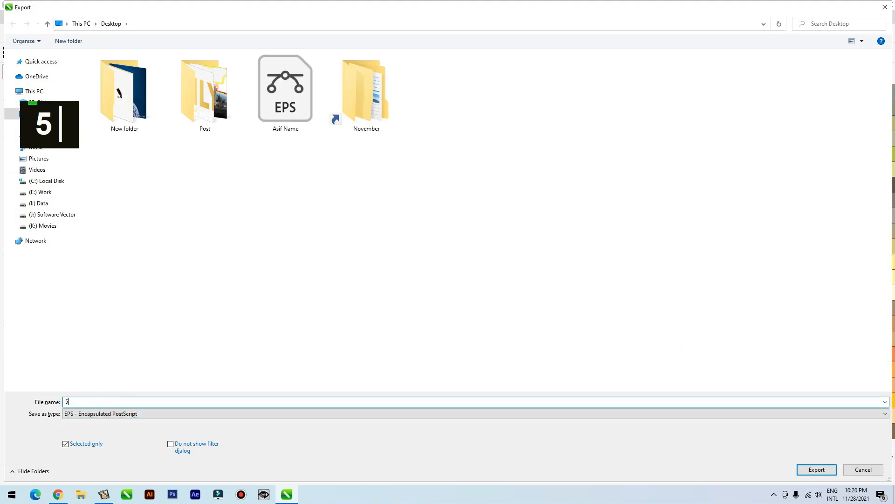
left_click(817, 469)
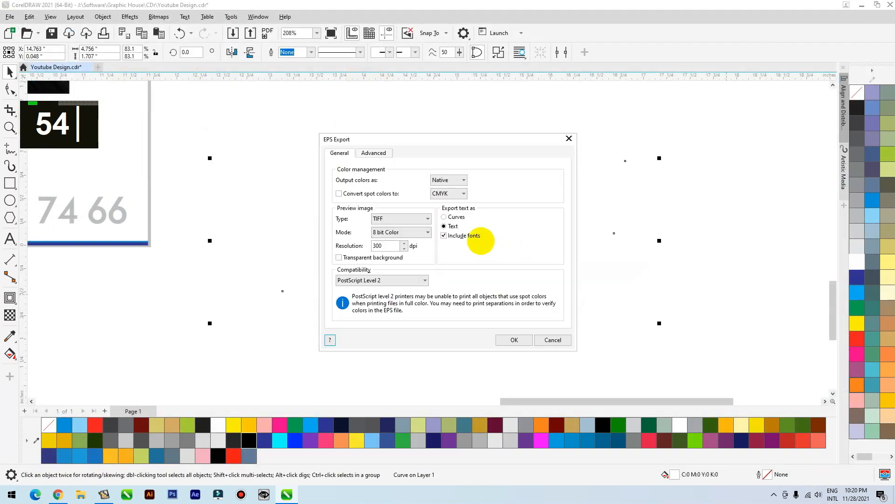
left_click(512, 340)
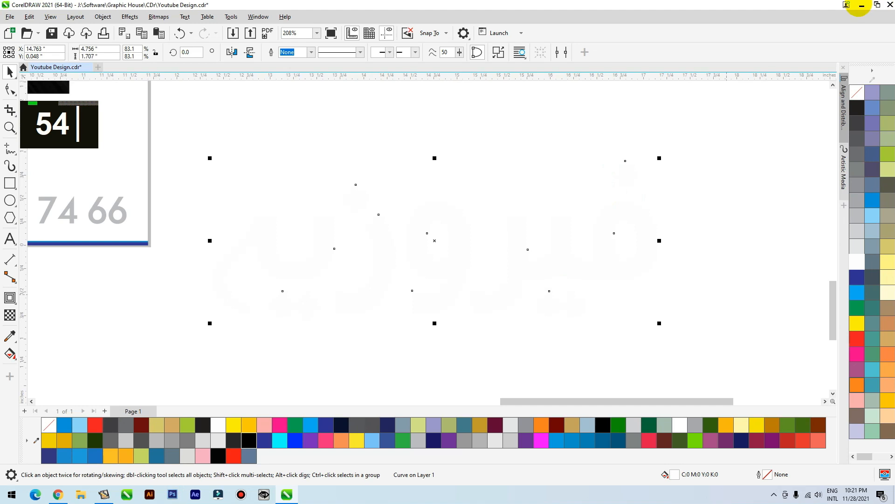
Minimize the open windows to reach the desktop and open the exported 54 EPS file in Photoshop
scroll(706, 295, "down", 5)
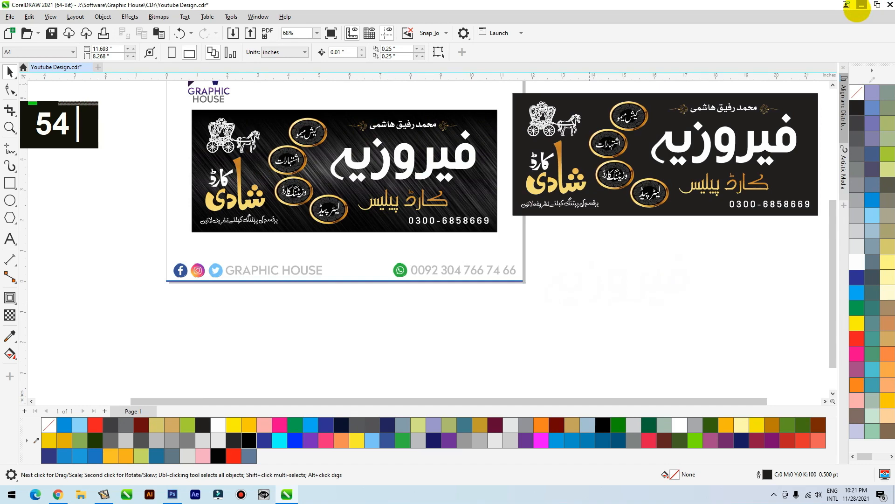
left_click(862, 4)
left_click(862, 4)
left_click(862, 5)
left_click(842, 6)
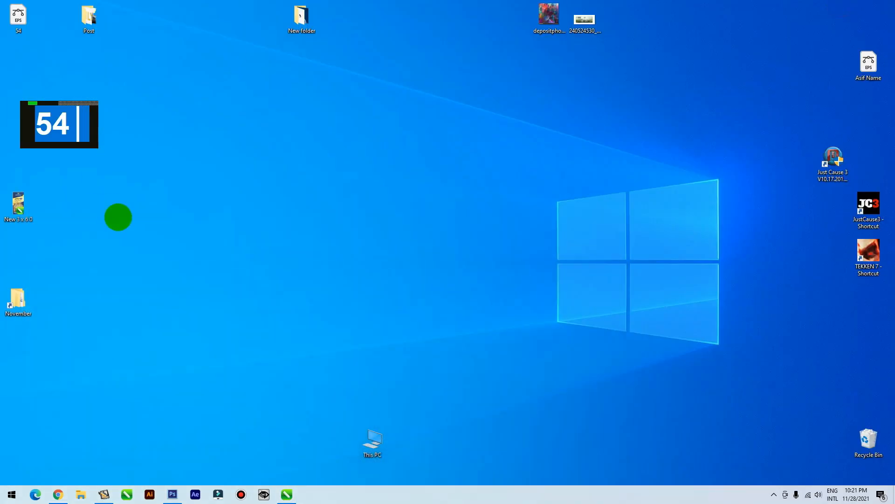
left_click_drag(20, 17, 337, 251)
key("alt+Tab")
key("alt+Tab")
key("alt+Tab")
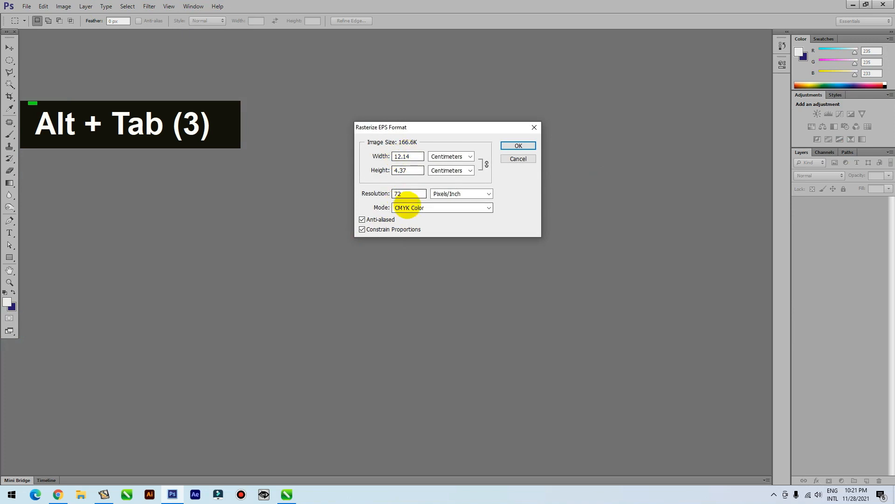
Rasterize the EPS in RGB Color mode at a resolution of 500 pixels/inch
left_click(419, 208)
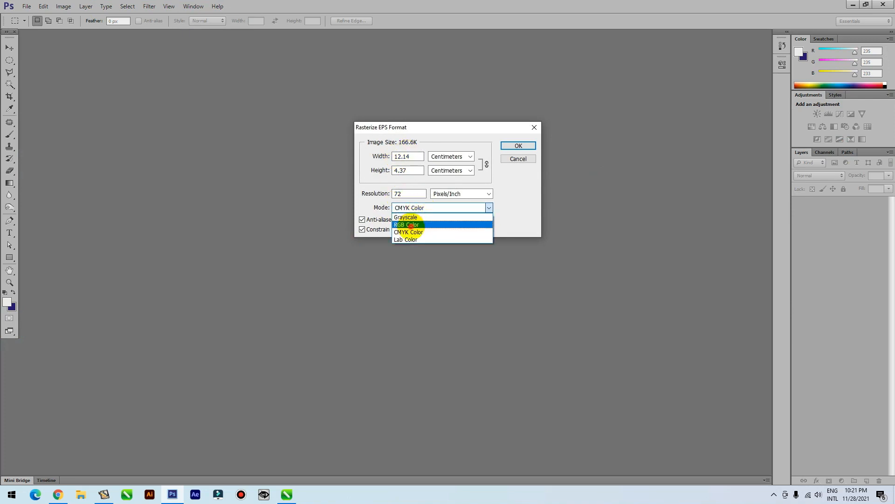
left_click(401, 225)
left_click_drag(408, 193, 376, 193)
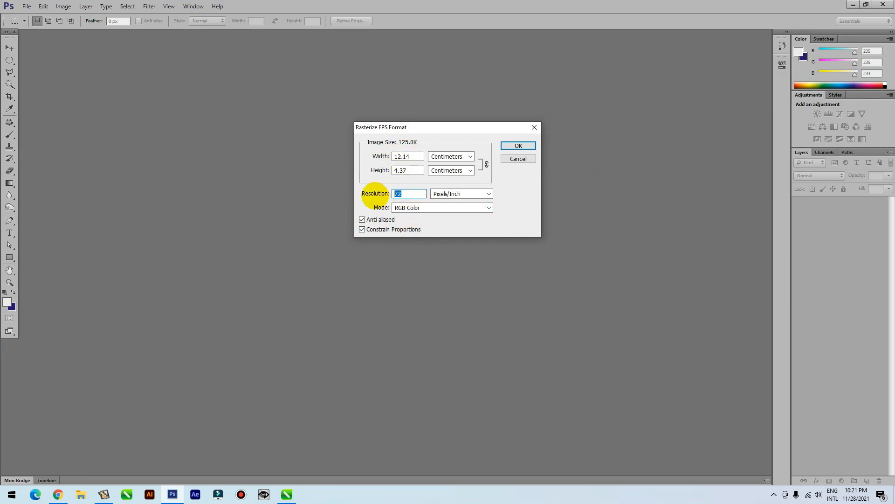
type("600")
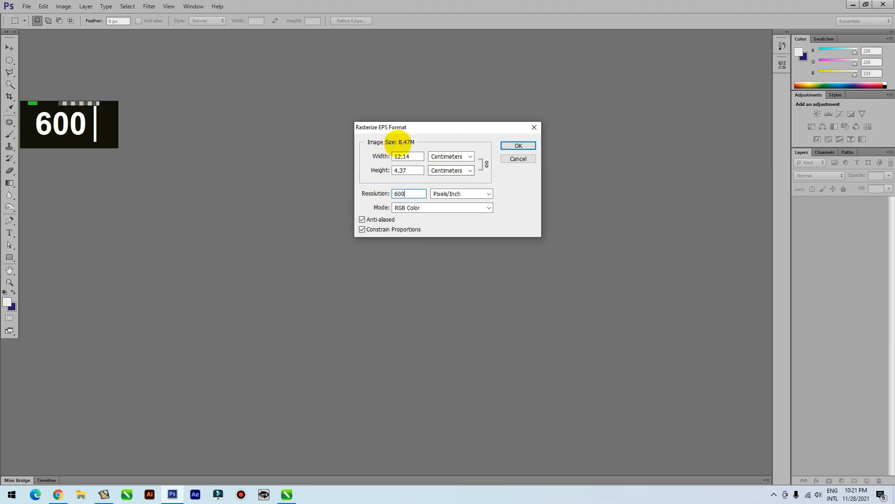
left_click_drag(401, 193, 372, 195)
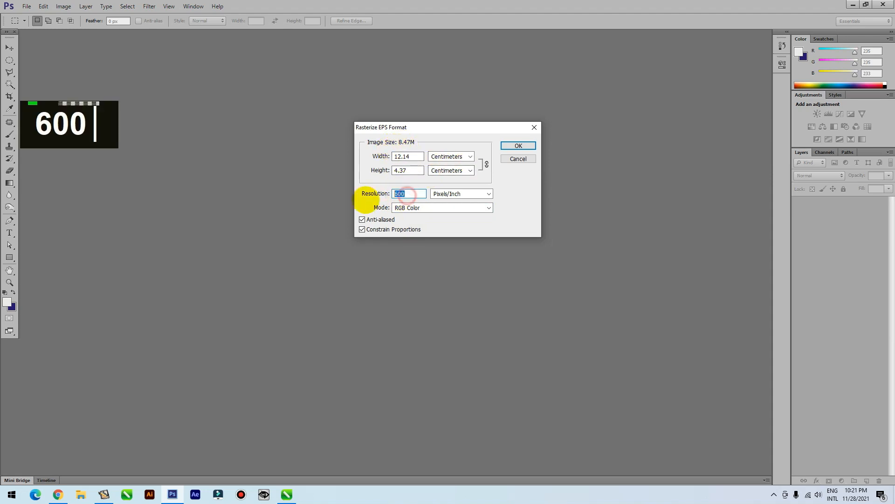
type("500")
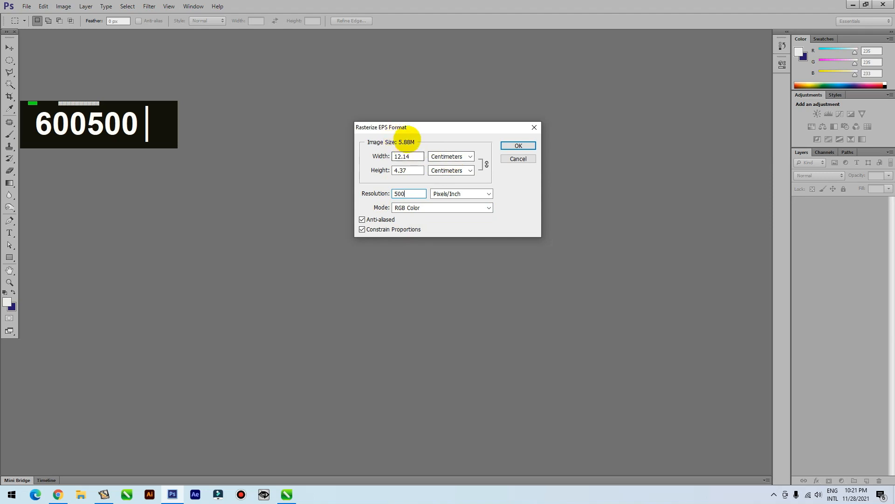
left_click(519, 146)
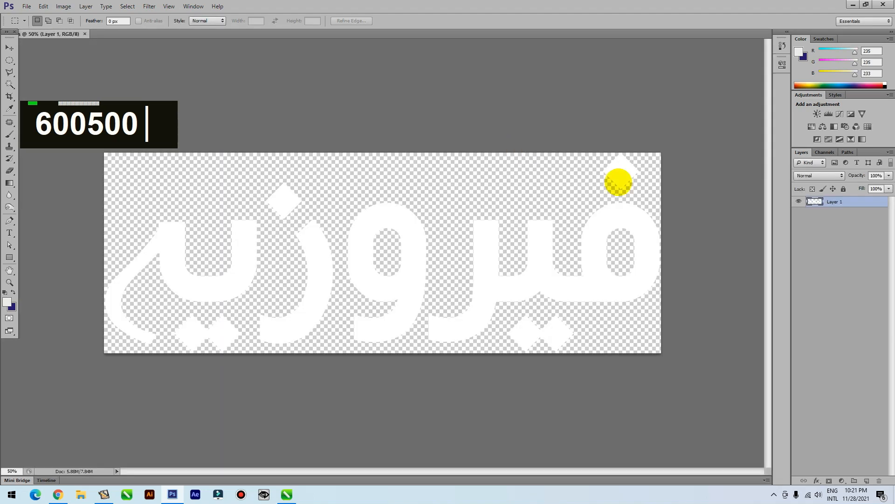
Duplicate the lettering layer and add a Bevel & Emboss effect to the copy
left_click(9, 47)
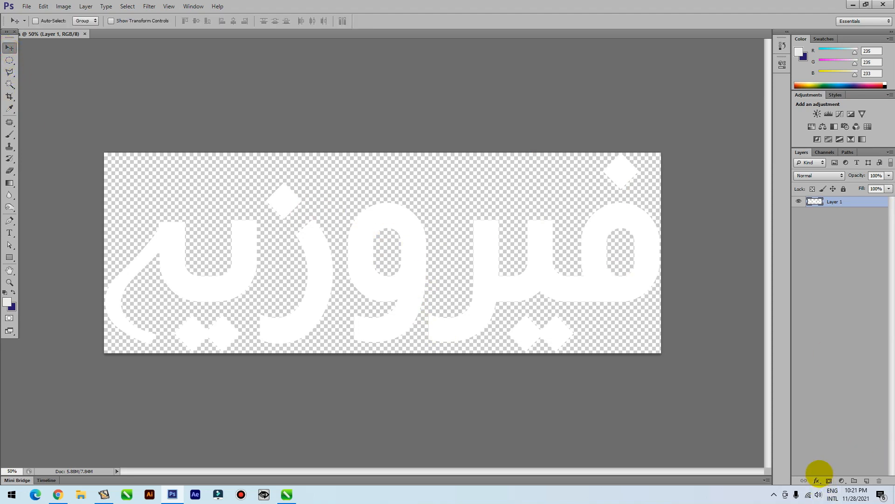
key("ctrl+j")
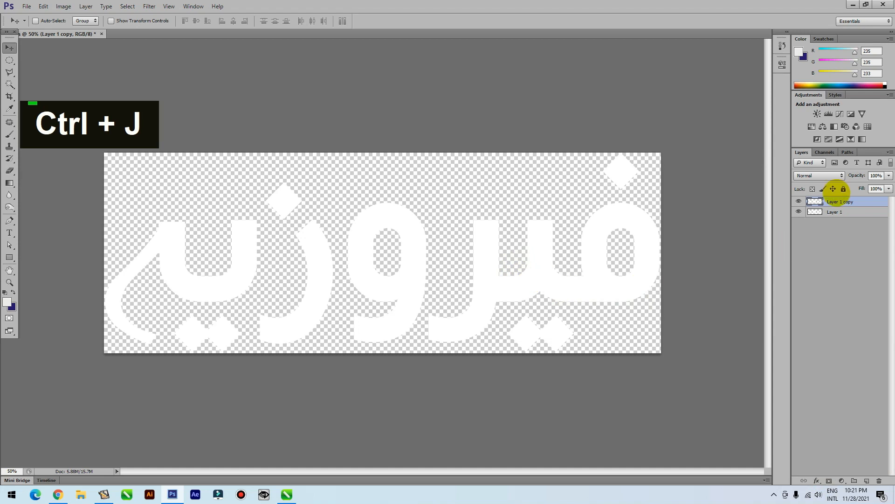
left_click(830, 211)
left_click(832, 201)
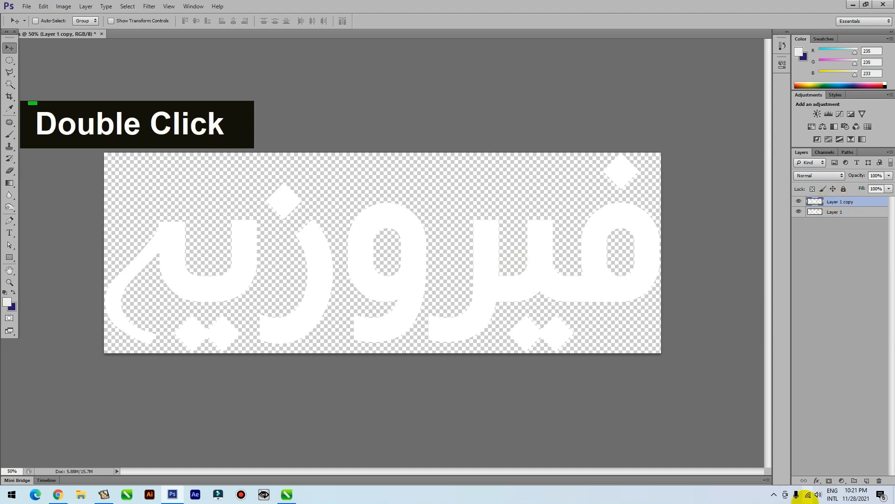
left_click(816, 480)
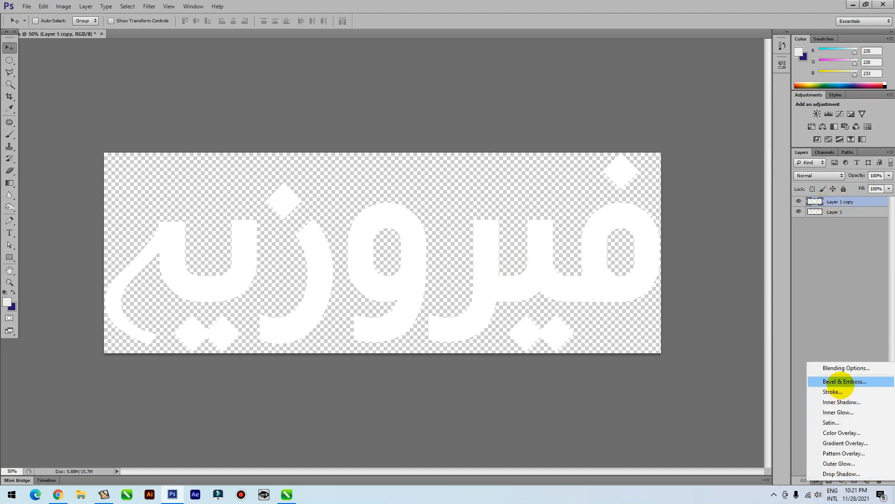
left_click(834, 381)
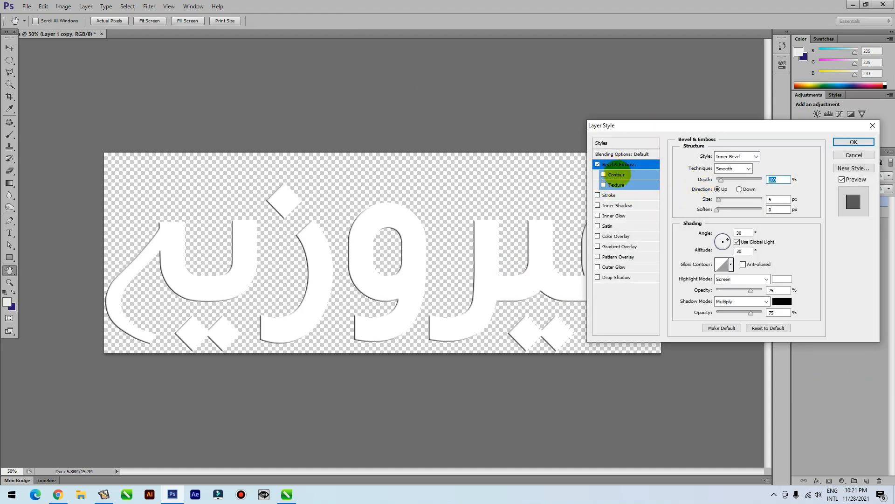
Set the bevel to Chisel Hard with depth 633%, size 70 px, angle 166° and altitude 69°
left_click(733, 169)
left_click(734, 186)
left_click_drag(721, 180, 737, 200)
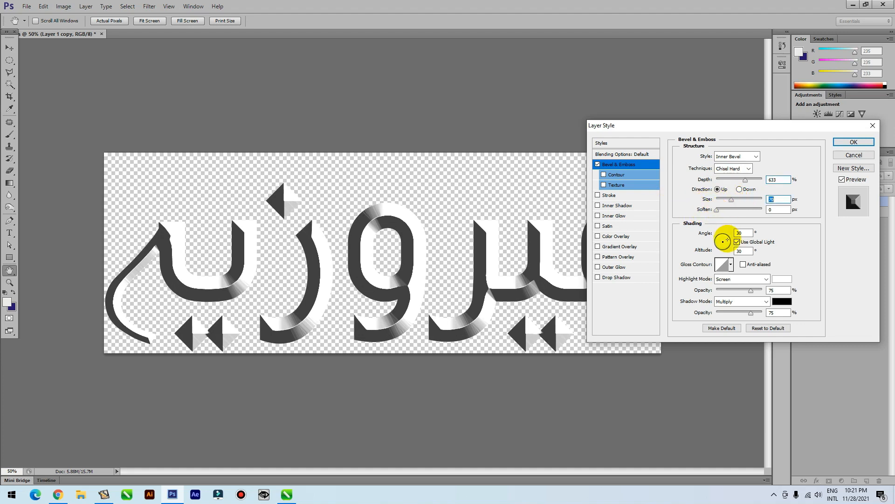
left_click(722, 241)
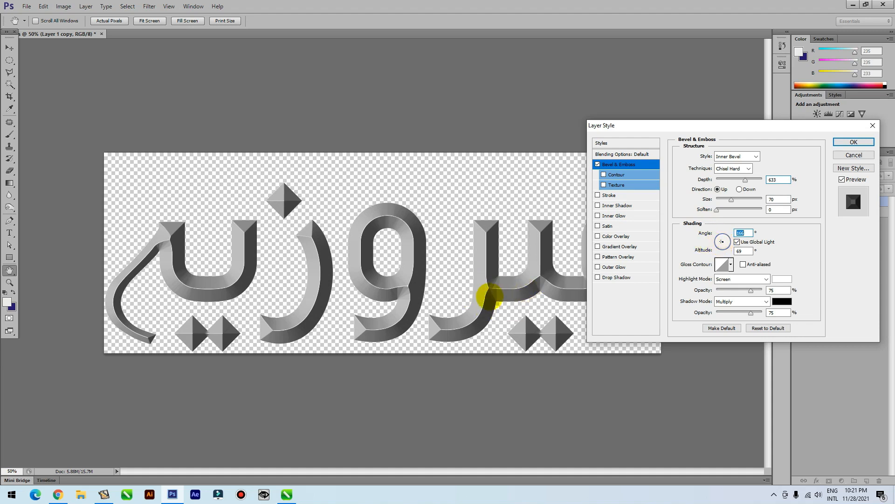
Set the bevel's shadow color to cyan with C 100, M 0, Y 0, K 0
left_click(782, 301)
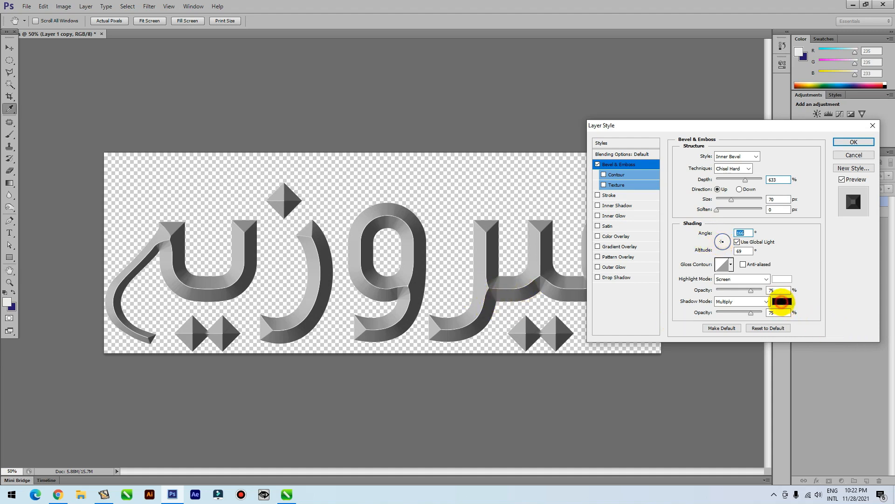
left_click(662, 157)
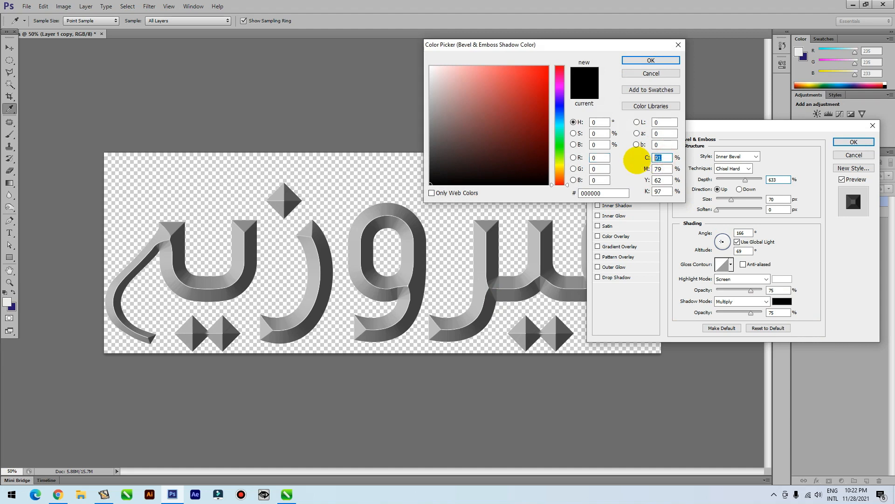
type("100")
key("Tab")
type("0")
key("Tab")
type("0")
key("Tab")
type("0")
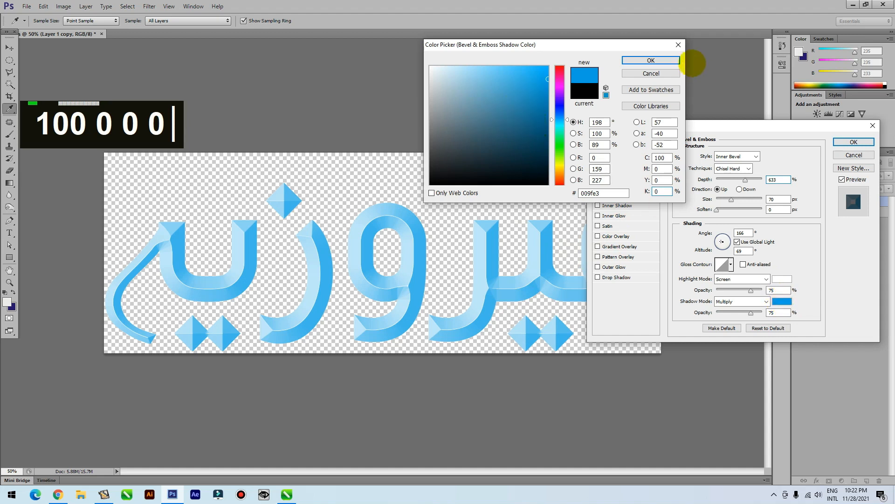
left_click(669, 59)
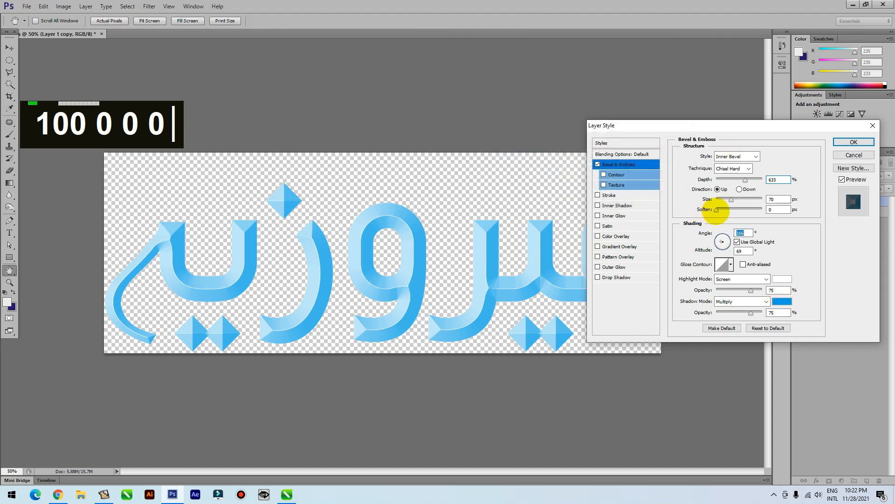
Set the bevel's soften to 2 px, size to 141 px and depth to 276%, and apply the half-round gloss contour
left_click_drag(719, 210, 722, 209)
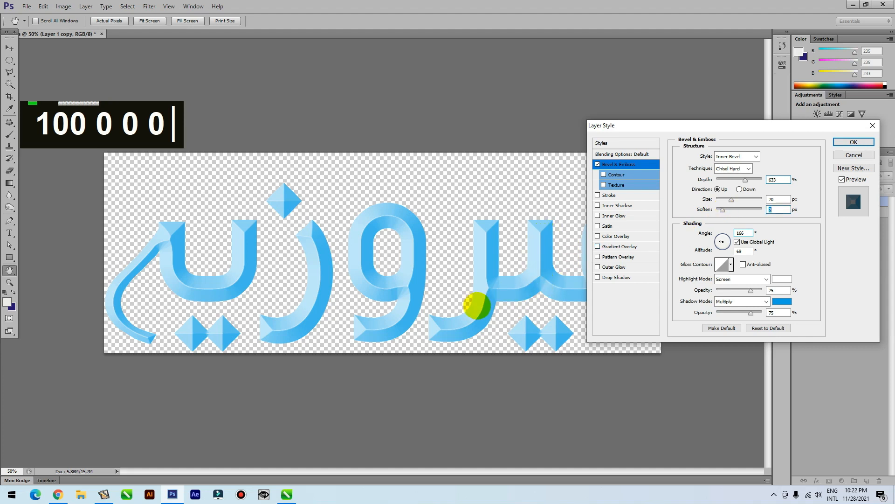
left_click_drag(724, 212, 729, 180)
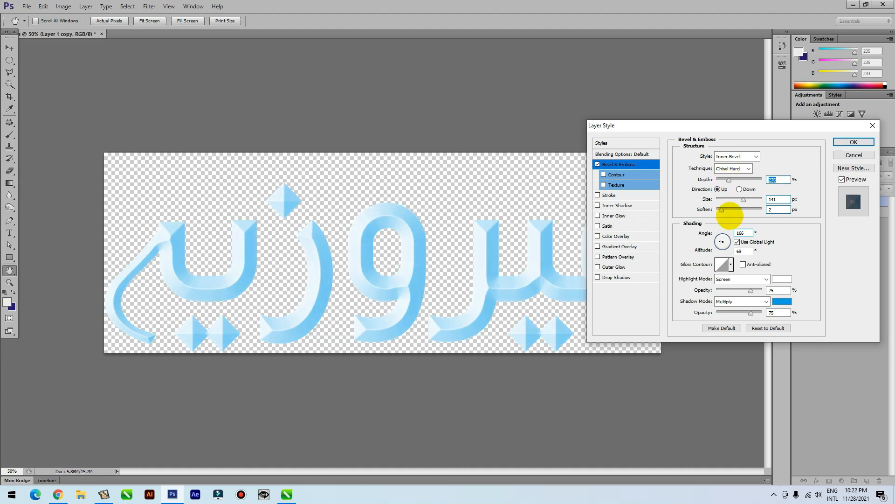
left_click(730, 265)
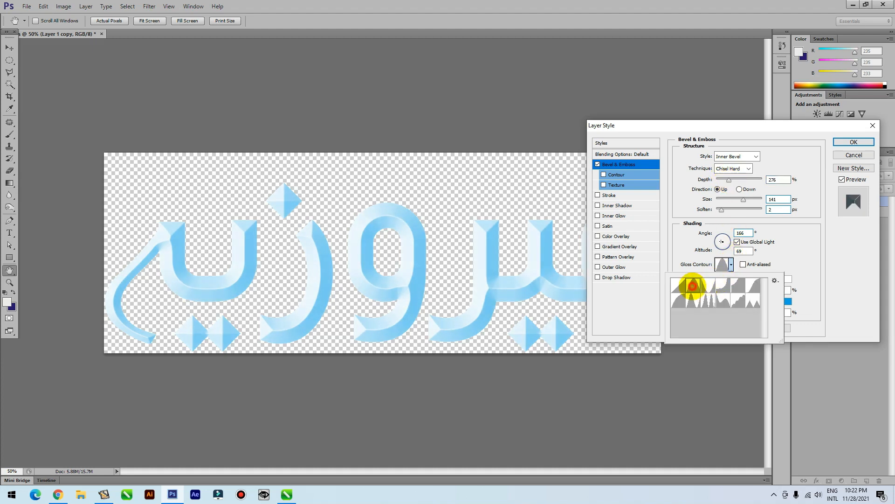
left_click(692, 285)
left_click(708, 284)
left_click(724, 285)
left_click(738, 285)
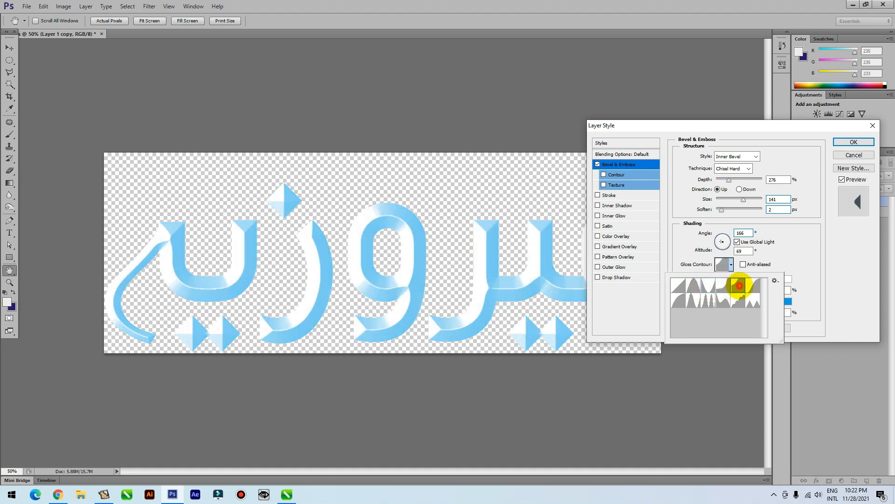
left_click(754, 303)
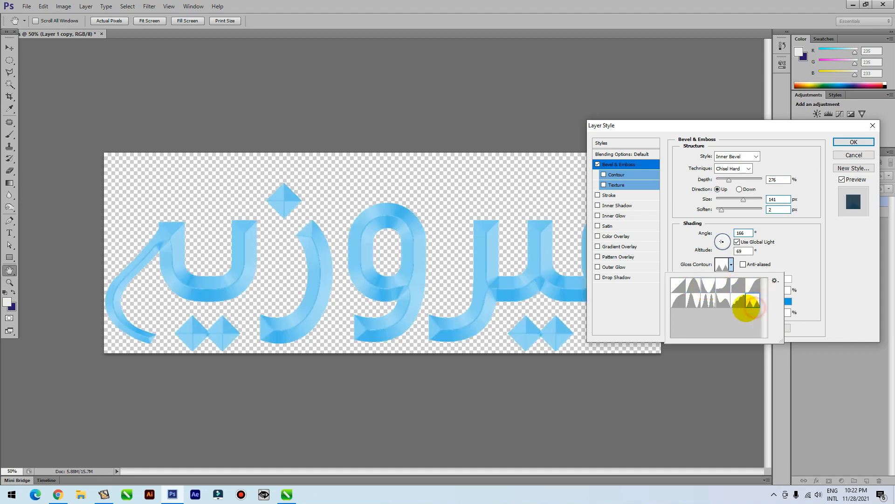
double_click(721, 306)
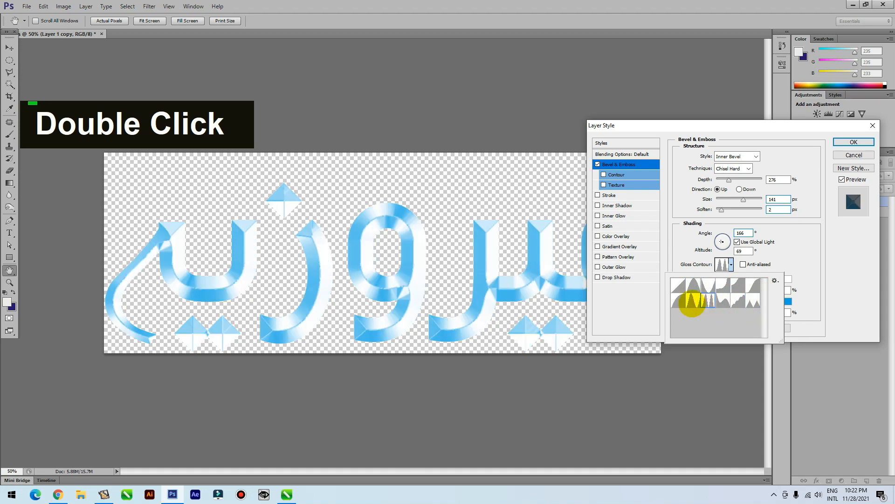
double_click(690, 302)
left_click(679, 303)
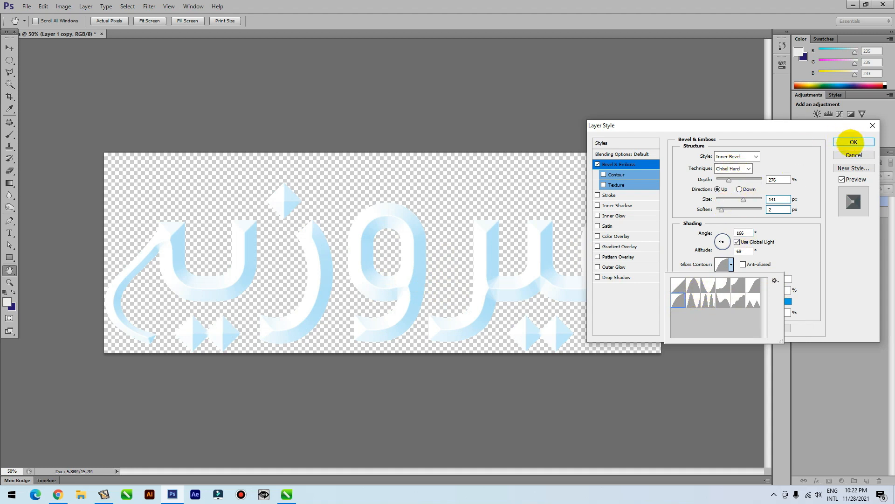
left_click(852, 142)
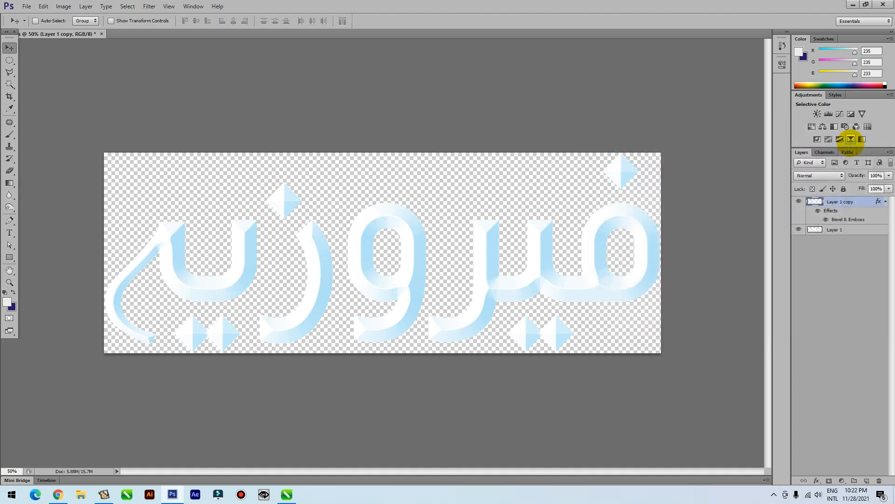
Delete the original Layer 1, duplicate the bevelled lettering layer and merge the visible layers into one
left_click(877, 476)
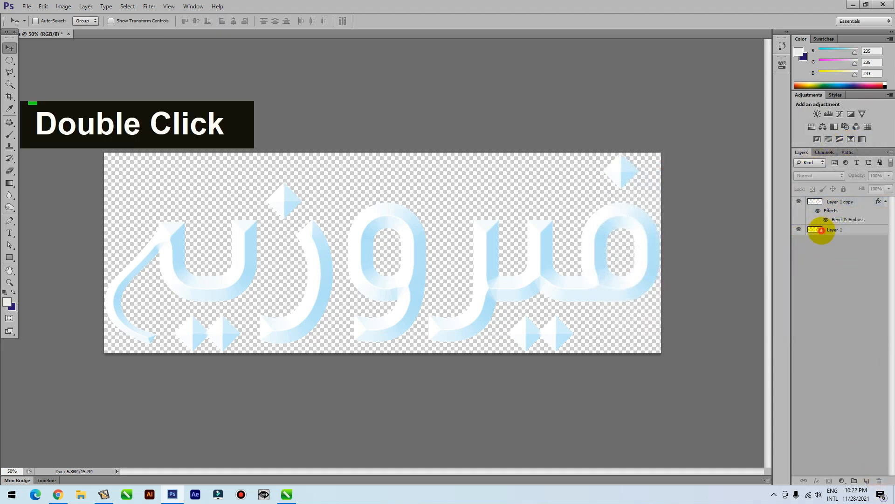
left_click(821, 230)
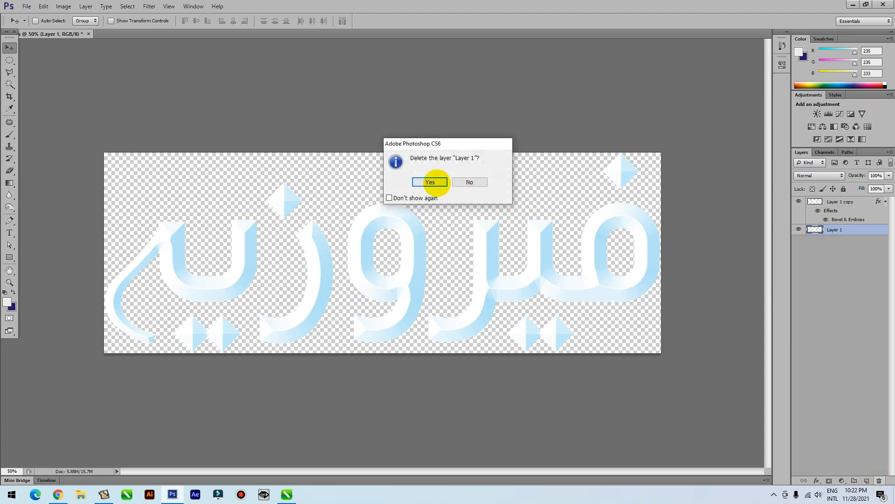
left_click(429, 181)
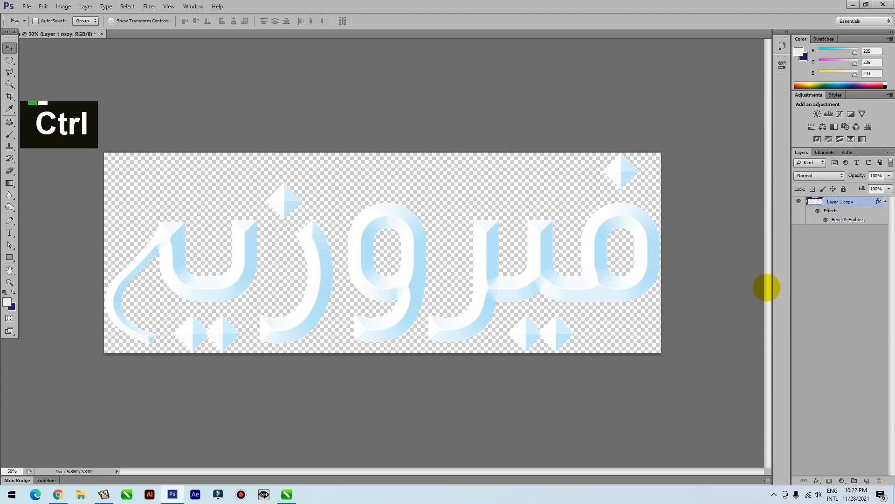
key("ctrl+j")
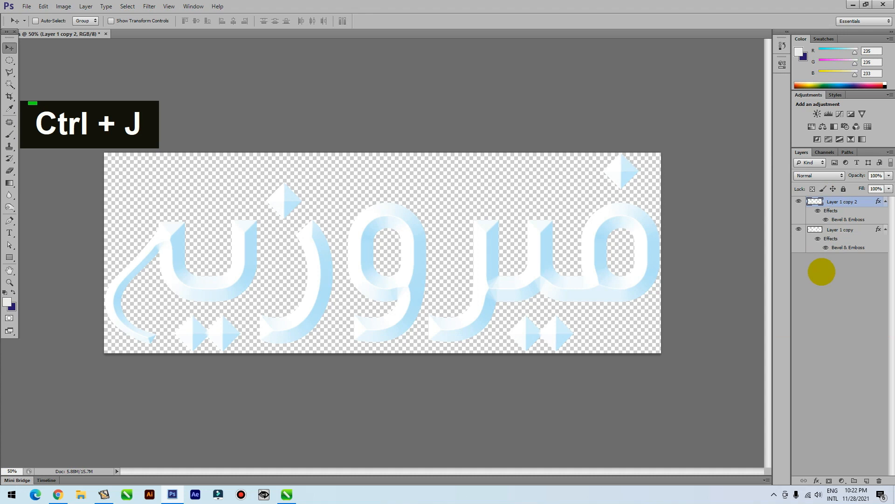
key("ctrl+shift+e")
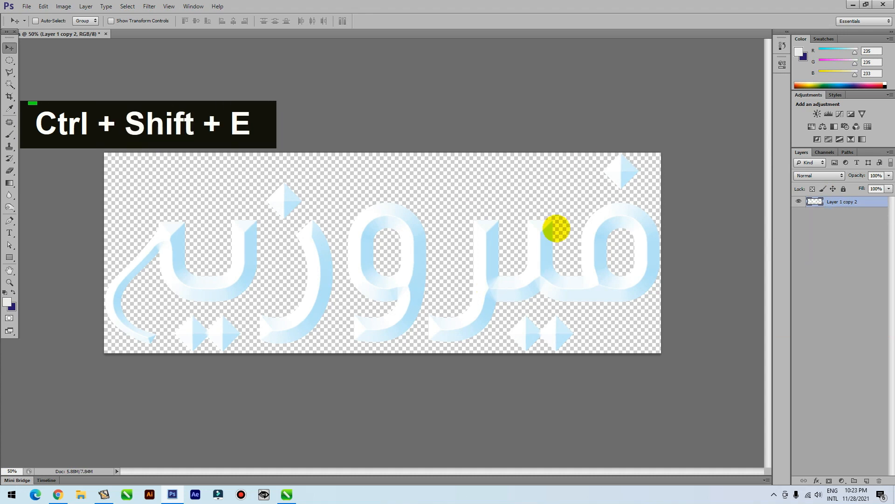
Save the merged lettering to the desktop as a Photoshop PSD file named 525
key("ctrl+s")
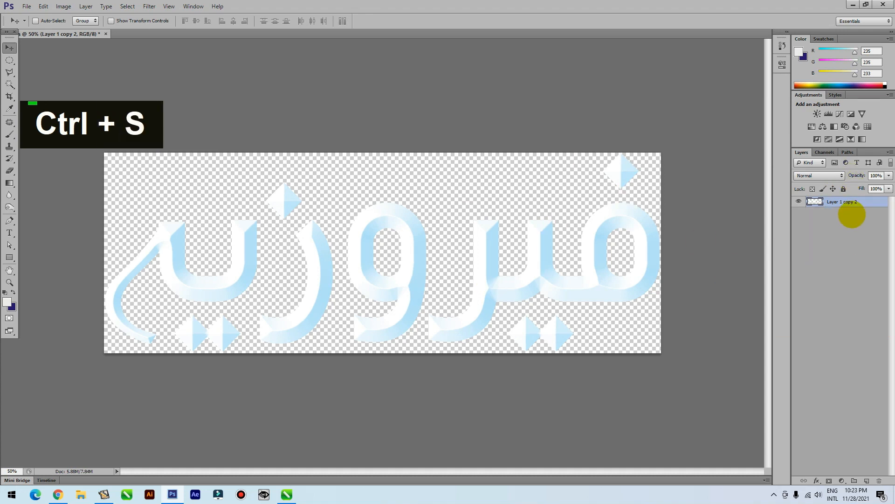
type("525")
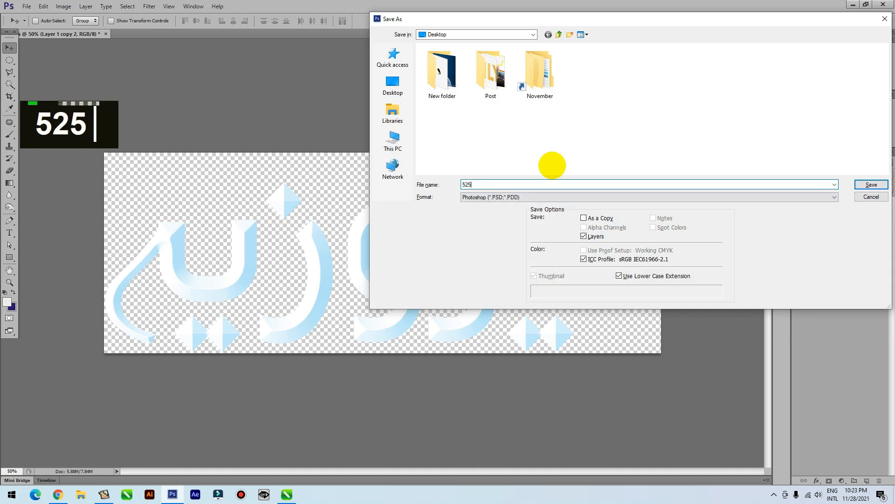
key("Return")
left_click(556, 150)
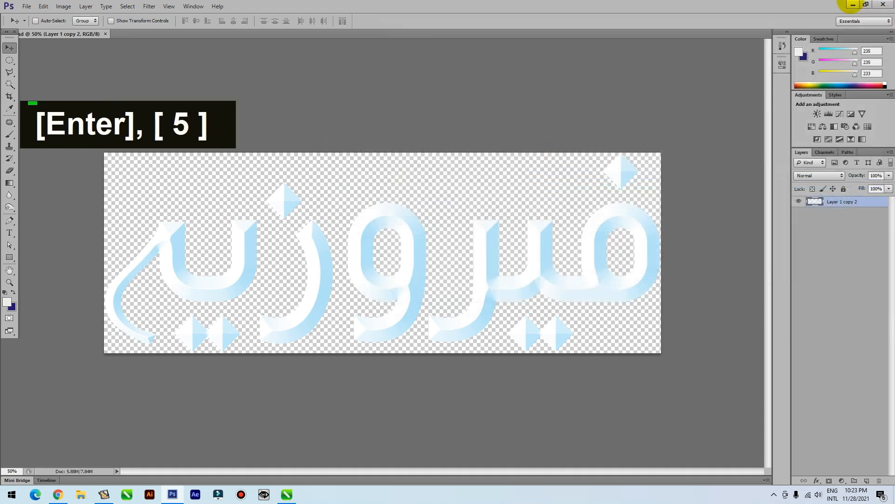
Bring the saved 525 file from the desktop into the CorelDRAW design, placing it below the page
left_click(852, 4)
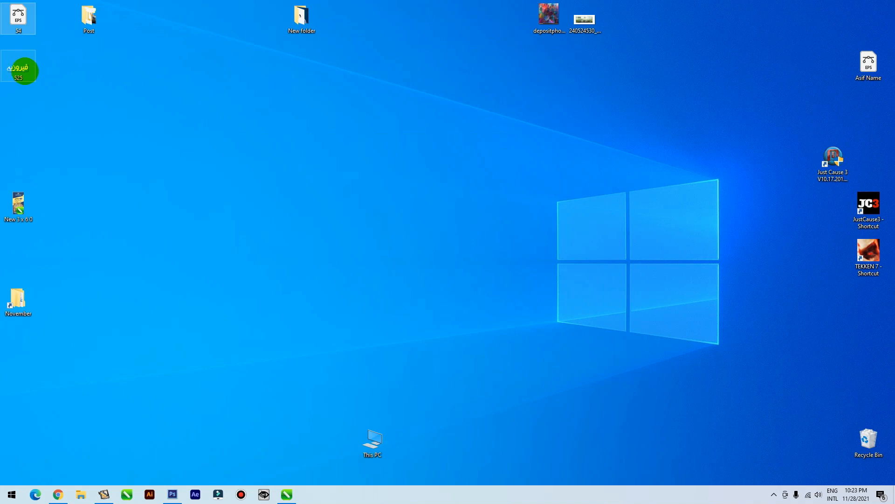
left_click_drag(15, 67, 371, 351)
key("alt+Tab")
key("alt+Tab")
key("alt+Tab")
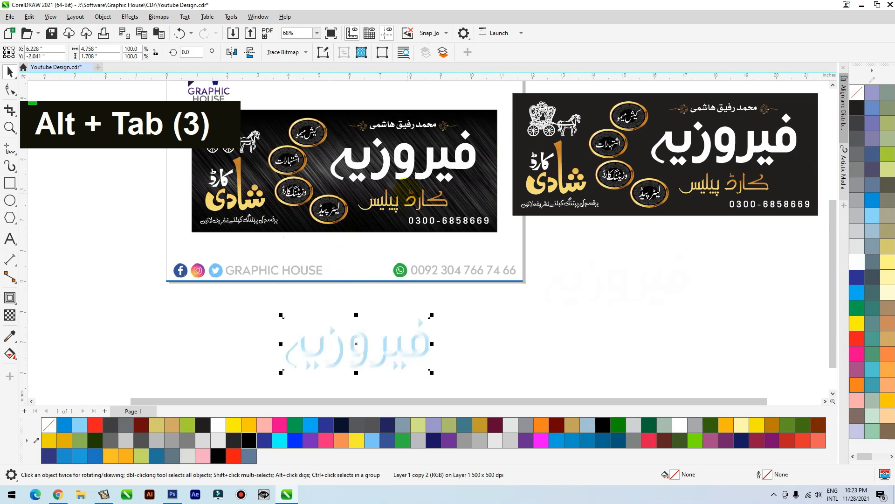
Center the imported bevelled lettering horizontally and vertically on the signboard's white فیروزیہ lettering
left_click(405, 174, "shift")
key("c")
key("e")
left_click(566, 253)
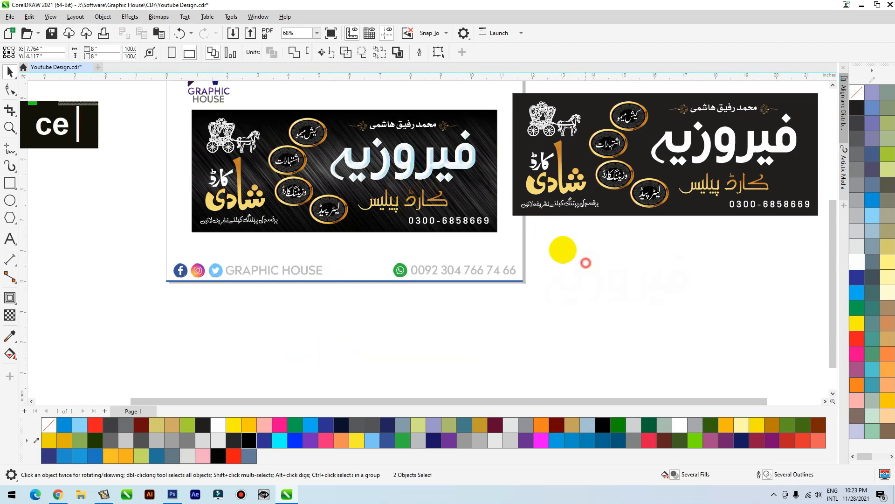
key("F2")
left_click_drag(497, 137, 350, 179)
scroll(531, 186, "down", 2)
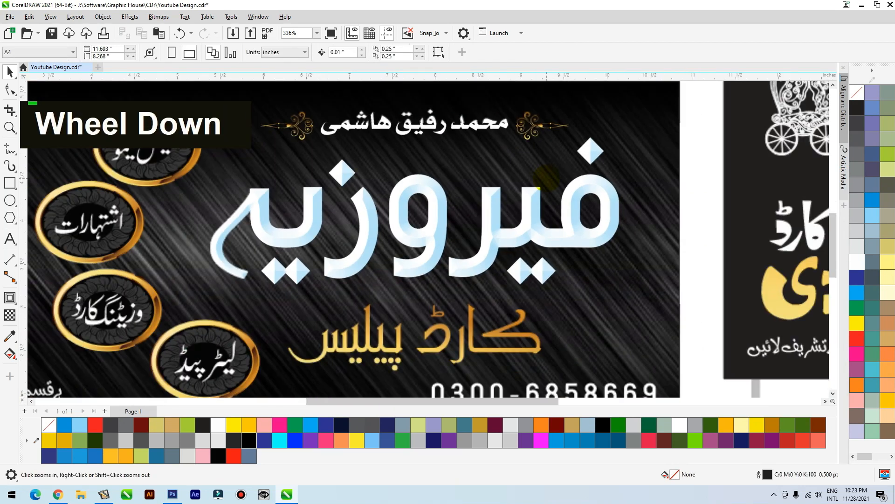
scroll(534, 186, "down", 2)
Move the bevelled lettering image off the white فیروزیہ lettering and PowerClip it inside that lettering
left_click_drag(534, 220, 455, 111)
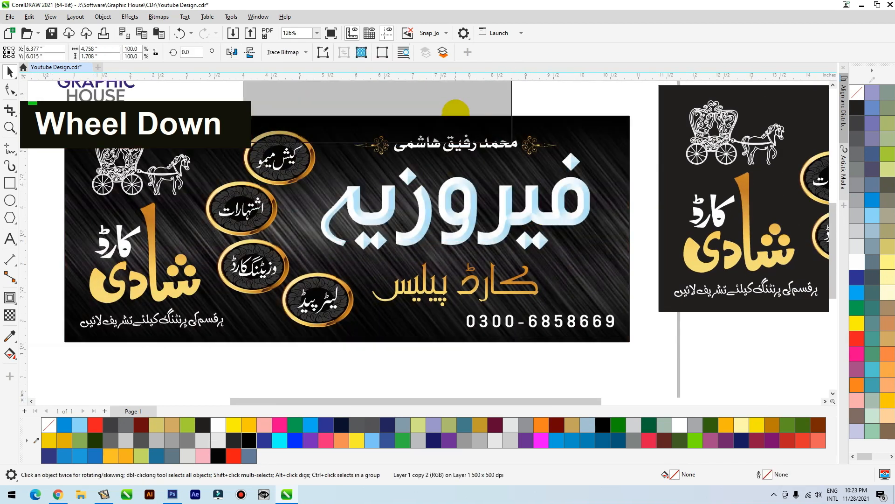
double_click(471, 211)
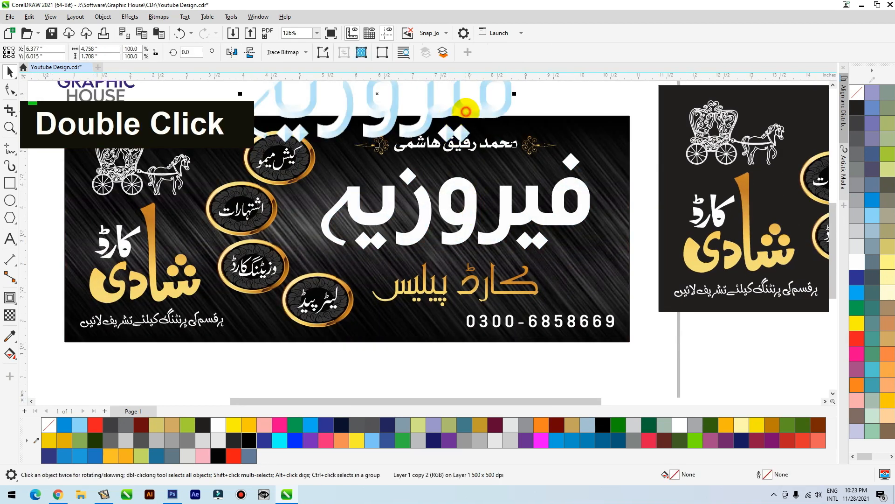
right_click(457, 104)
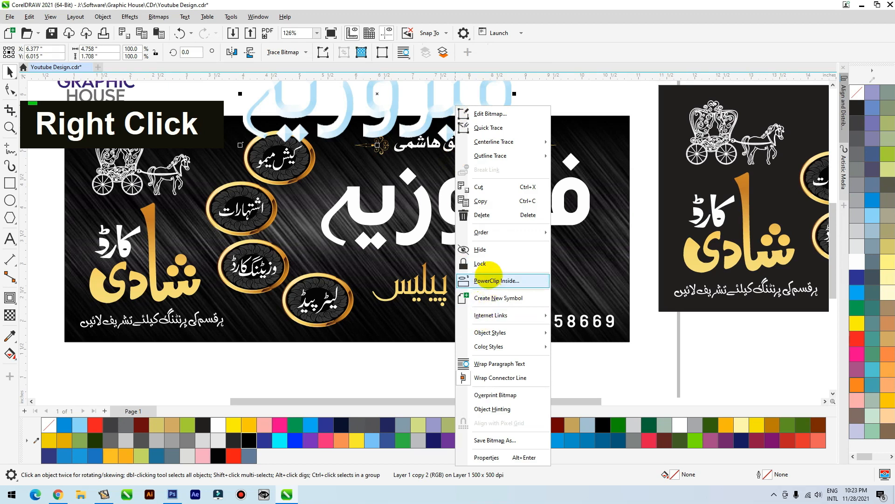
left_click(487, 280)
left_click(498, 218)
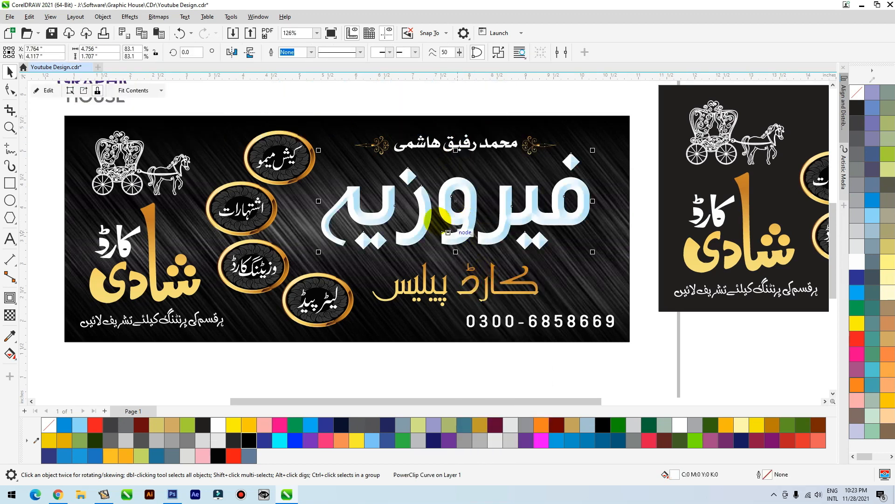
Give the فیروزیہ lettering a 1.5 pt outline colored black (C75 M68 Y65 K90)
scroll(358, 197, "up", 2)
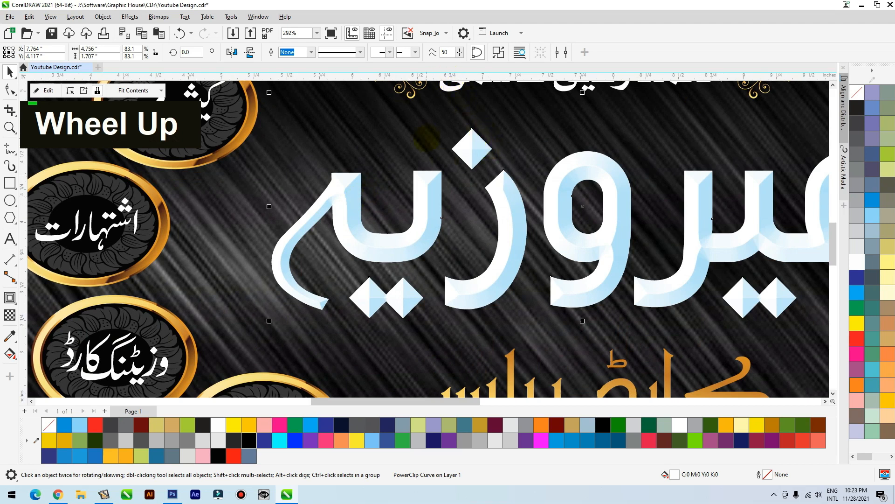
key("F12")
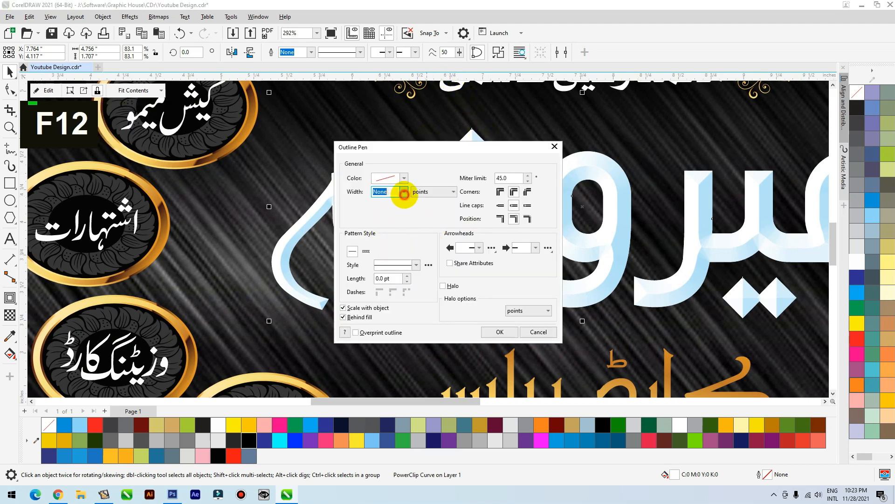
left_click(404, 192)
left_click(389, 235)
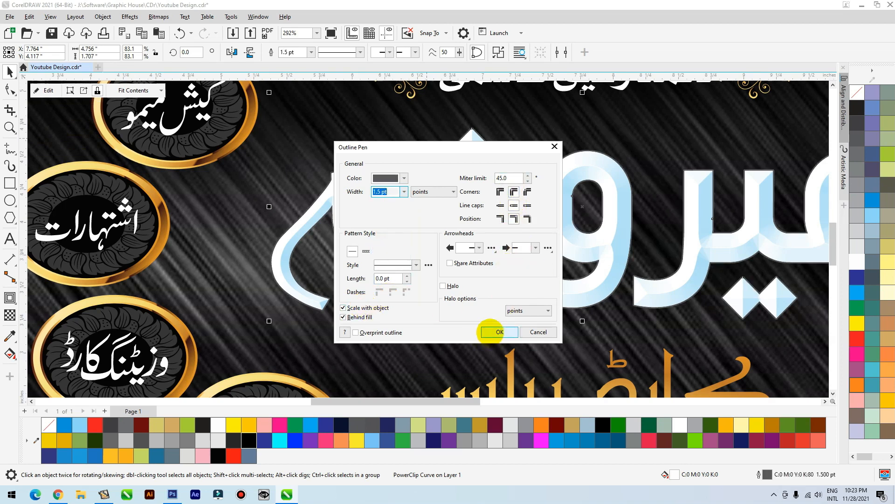
left_click(497, 332)
scroll(559, 288, "up", 2)
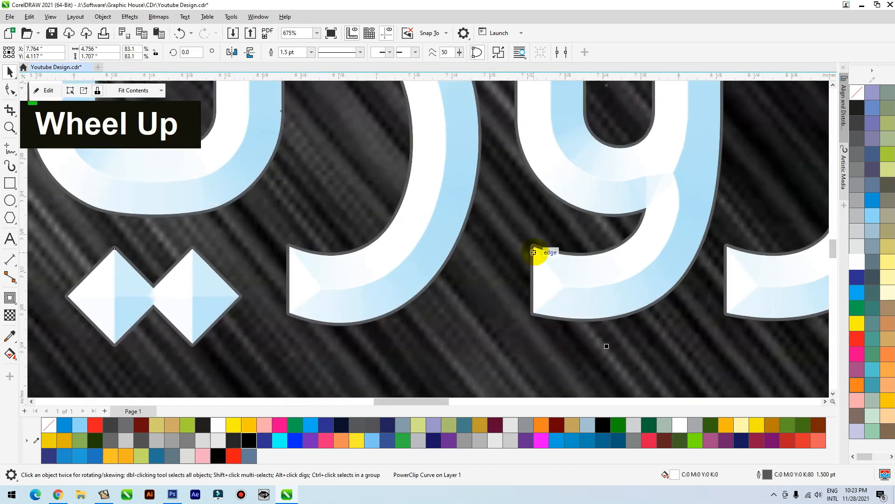
right_click(265, 440)
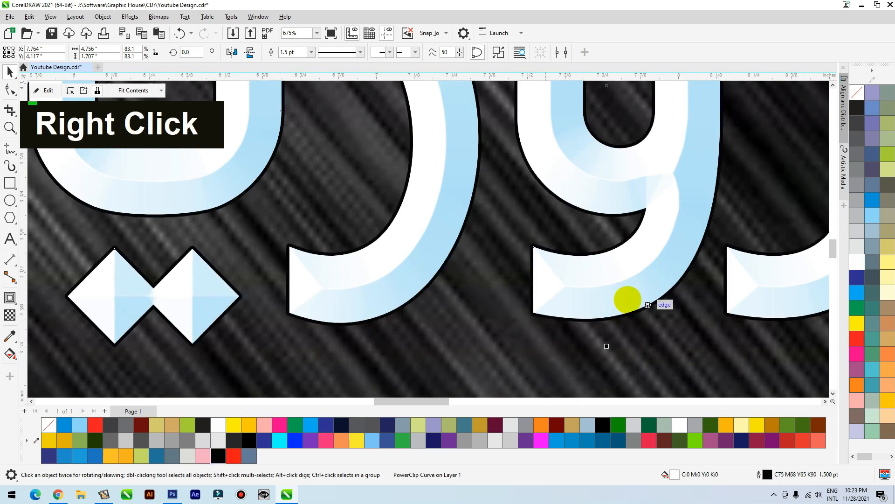
Add a black Multiply drop shadow to the فیروزیہ lettering from its lower edge, with feather 8 and opacity 42
scroll(578, 296, "down", 2)
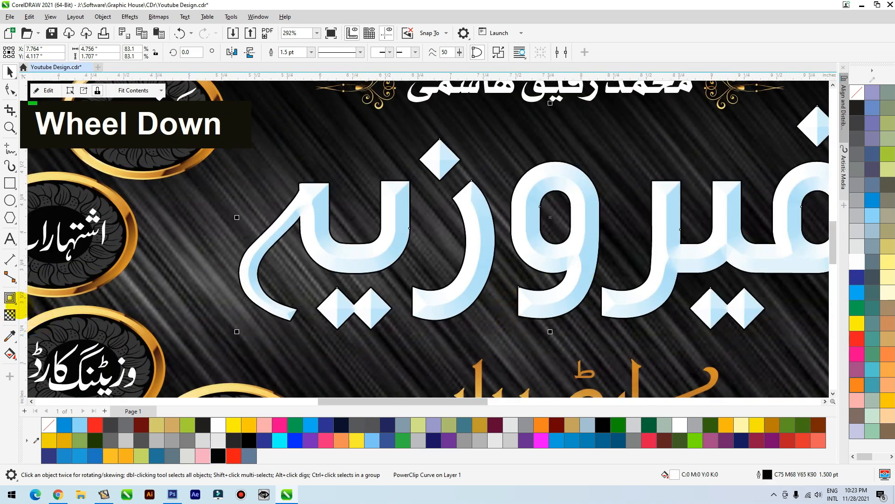
left_click(14, 301)
left_click(40, 295)
left_click_drag(550, 331, 570, 174)
left_click(267, 53)
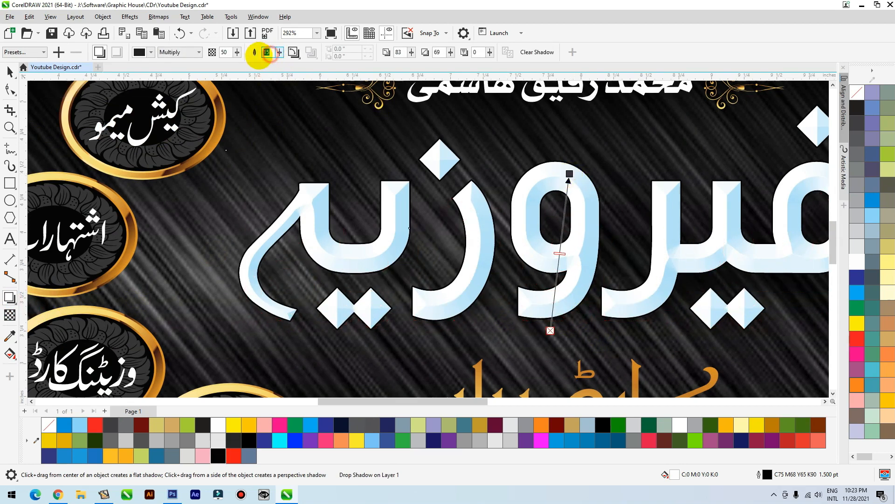
type("8")
key("Return")
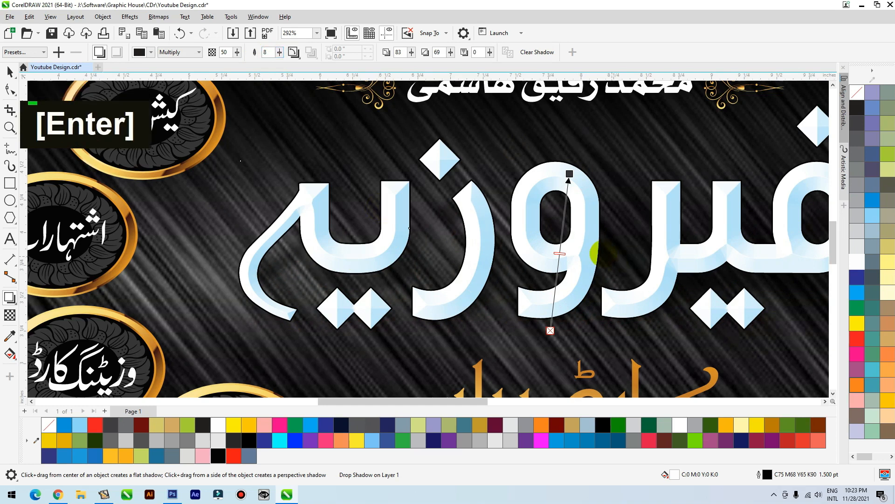
left_click(9, 72)
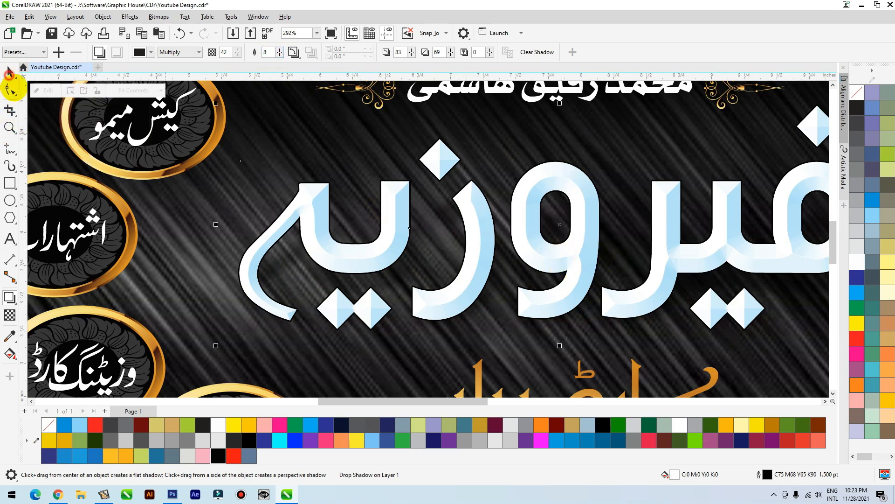
Move the plain dark copy of the signboard beside the page further up and away from it
scroll(415, 239, "down", 5)
left_click(525, 134)
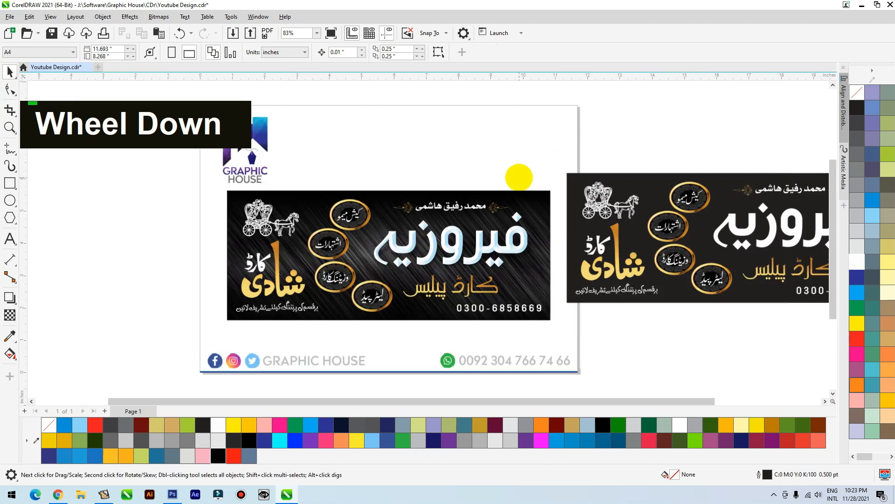
scroll(519, 177, "down", 2)
left_click_drag(657, 232, 721, 156)
Select all the objects of the finished signboard, deselect them and examine the whole design up close
left_click(513, 207)
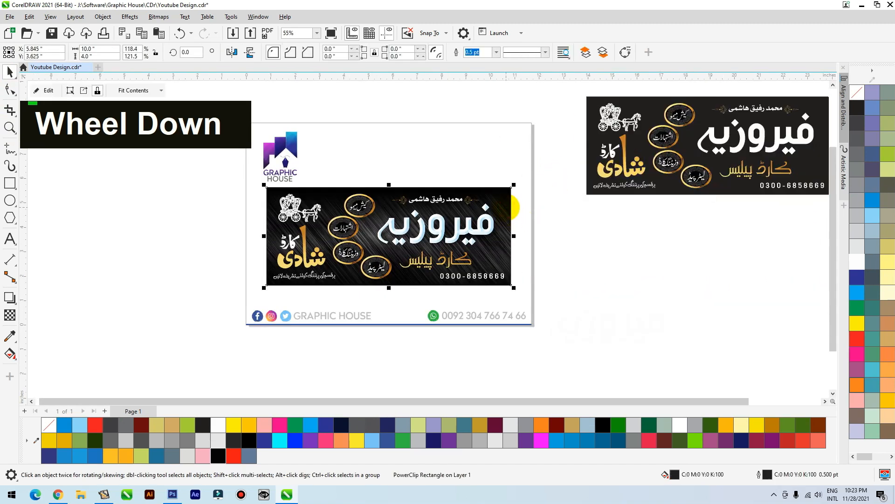
left_click(536, 182)
left_click_drag(537, 182, 258, 287)
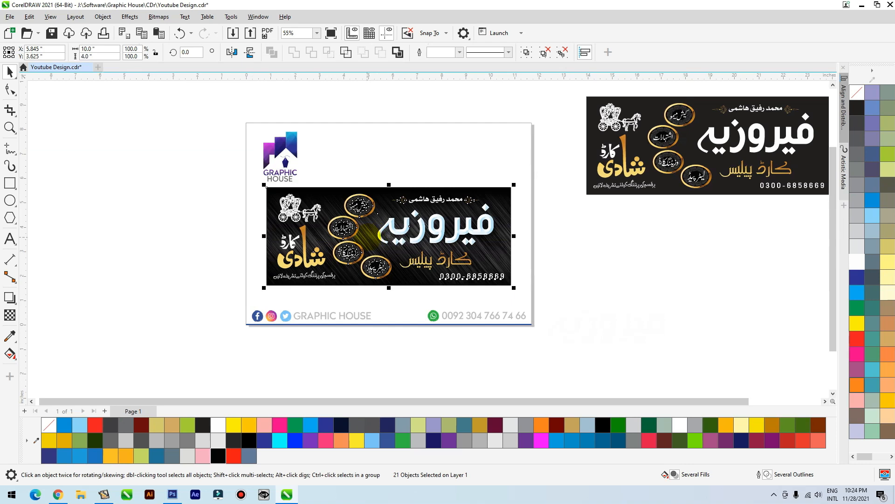
left_click(562, 245)
key("F2")
left_click_drag(531, 184, 238, 294)
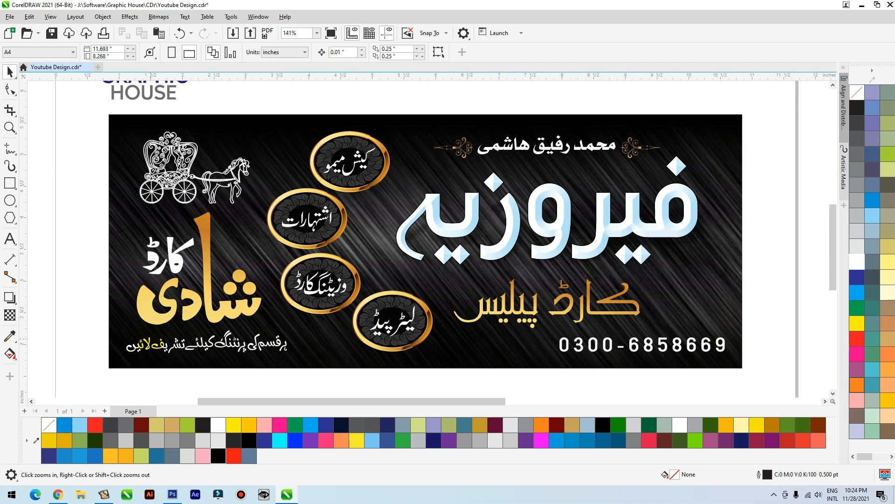
left_click_drag(767, 115, 394, 164)
left_click(778, 311)
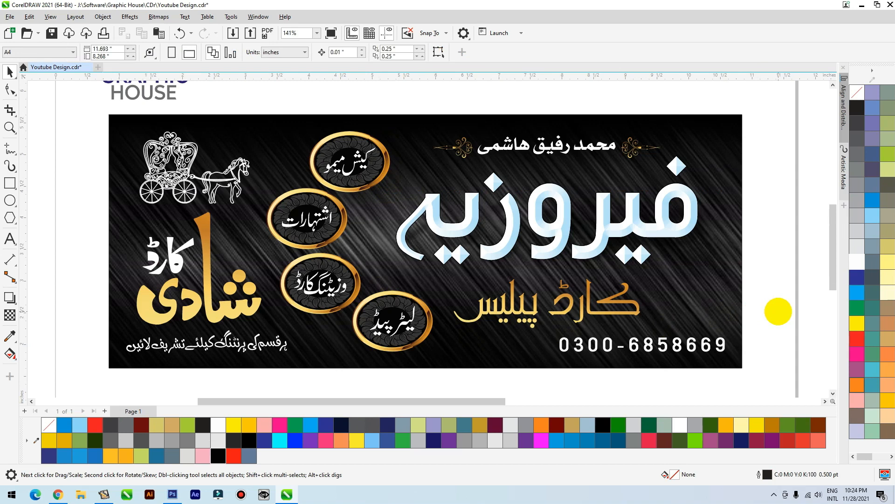